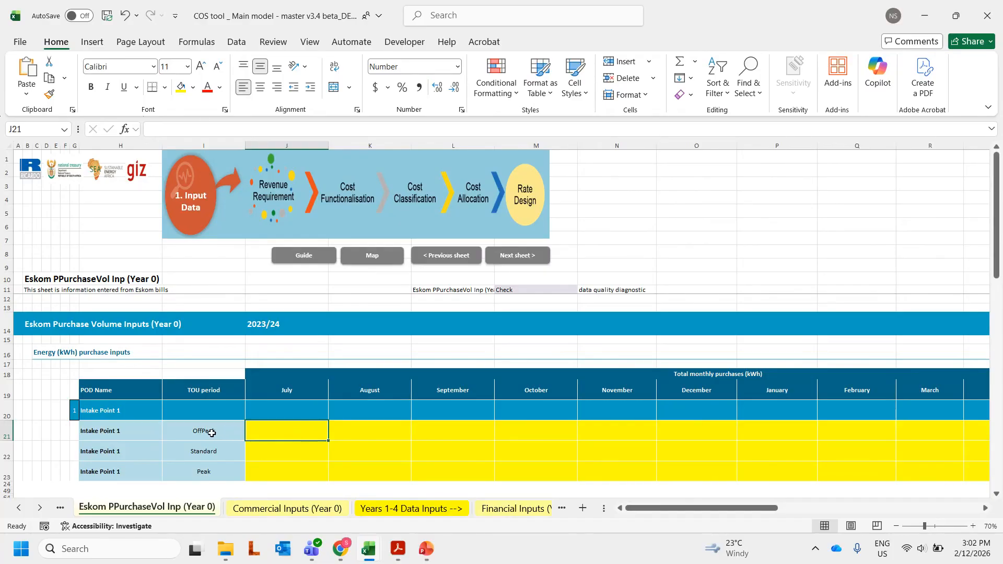
# Review the energy, demand and reactive energy input tables for Intake Point 1 on the Eskom PPurchaseVol Inp (Year 0) sheet
pyautogui.scroll(-5, 310, 400)
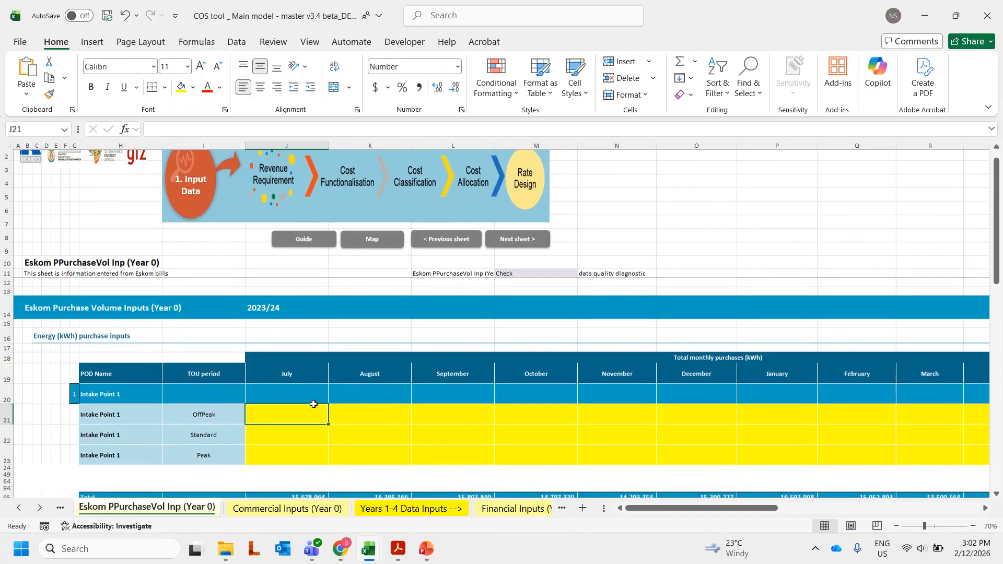
pyautogui.scroll(-1, 204, 439)
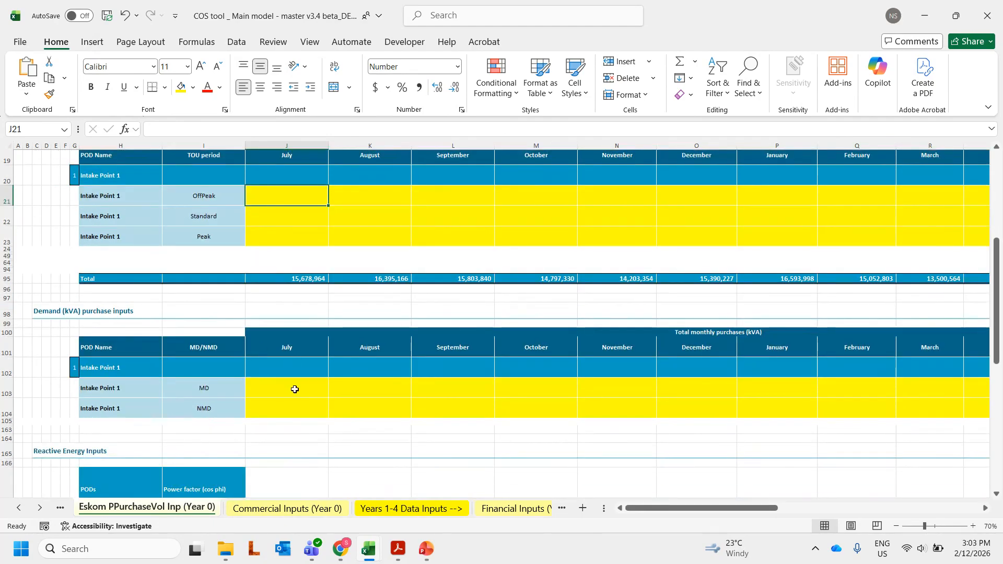
pyautogui.scroll(-2, 298, 376)
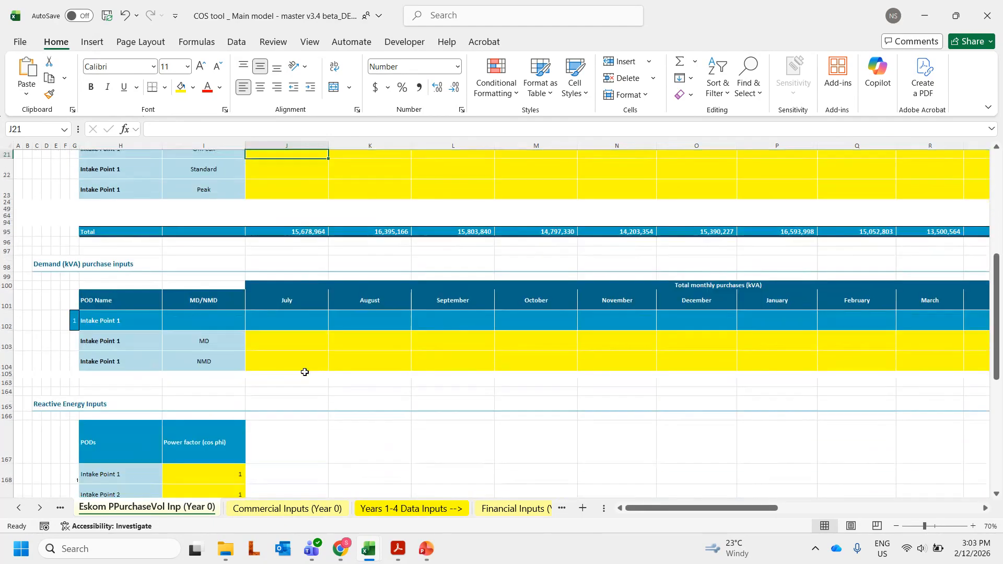
pyautogui.scroll(-1, 309, 369)
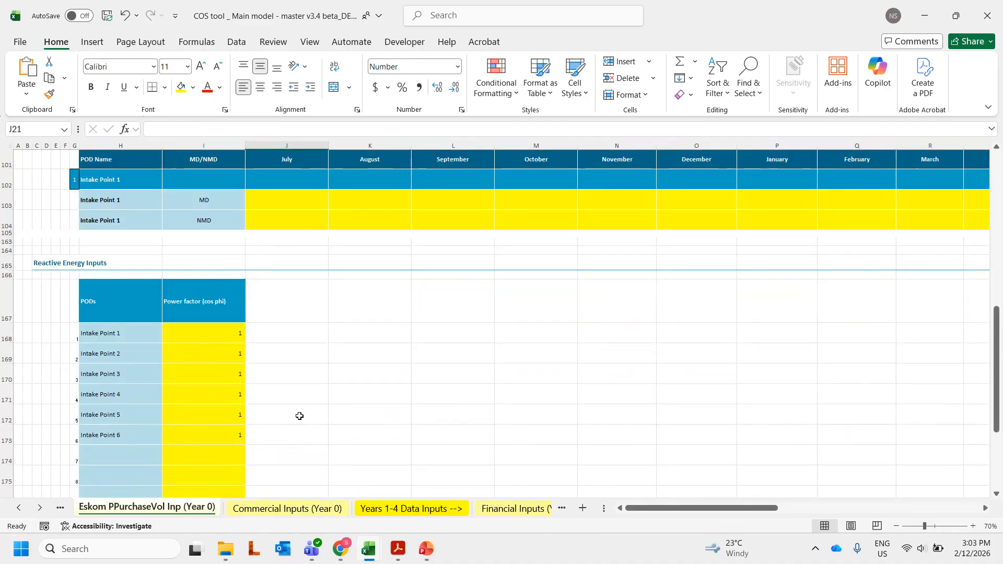
pyautogui.scroll(3, 313, 411)
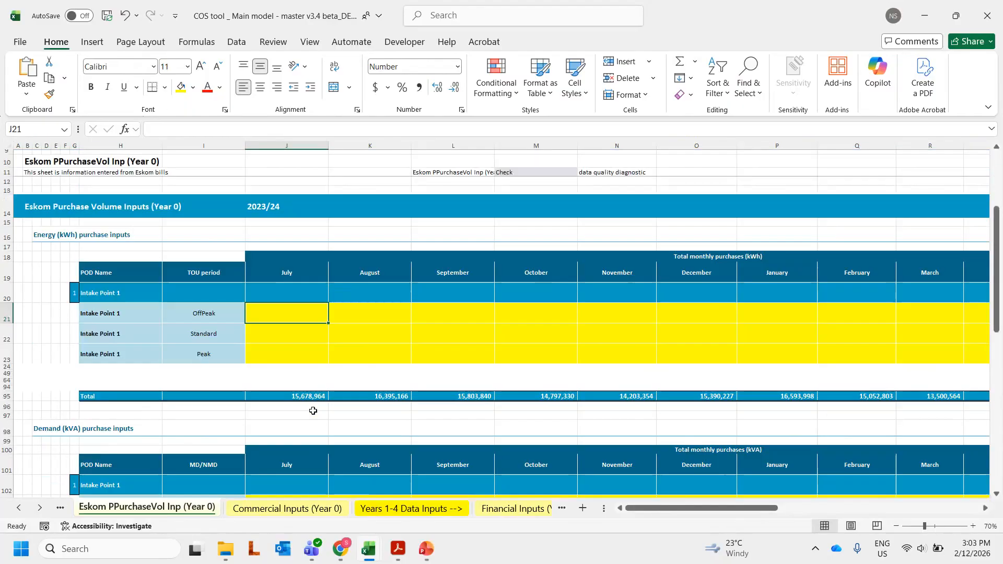
pyautogui.scroll(1, 313, 410)
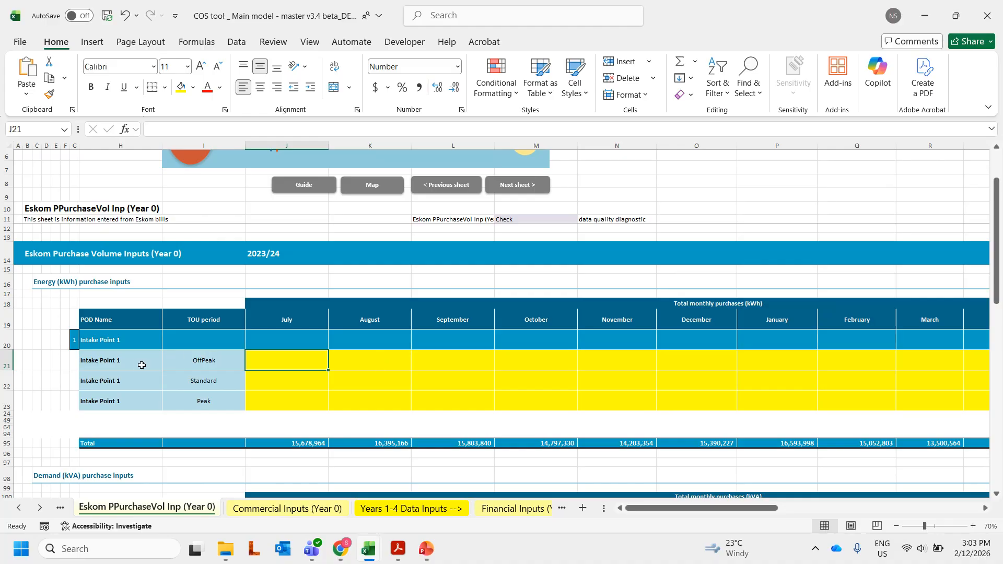
pyautogui.click(125, 359)
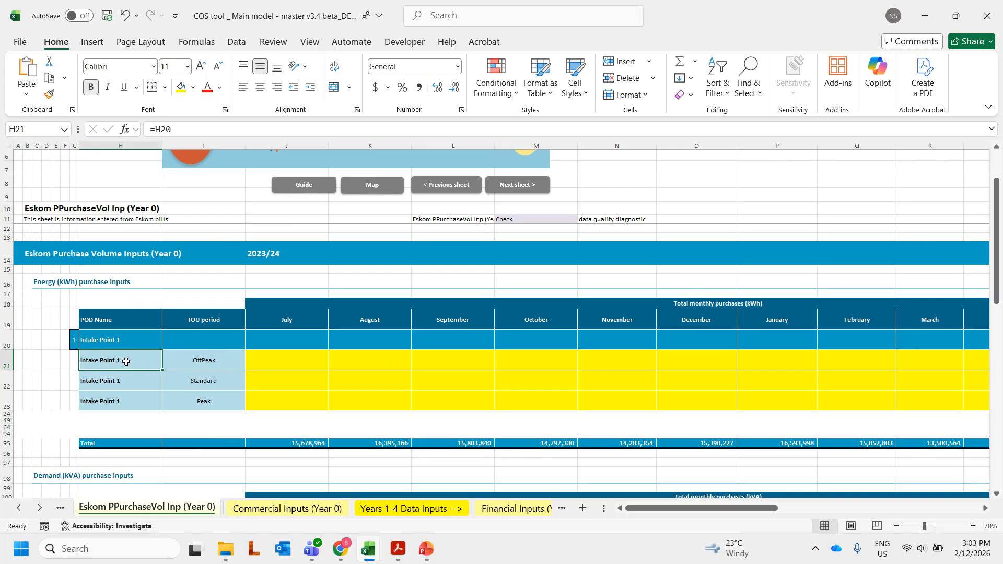
pyautogui.click(295, 363)
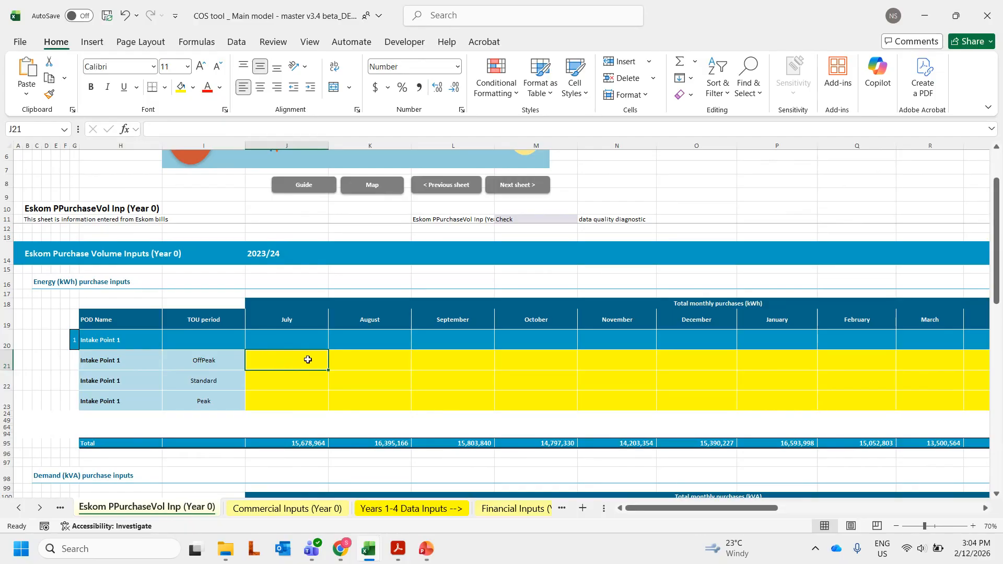
pyautogui.scroll(-1, 304, 385)
pyautogui.scroll(1, 304, 385)
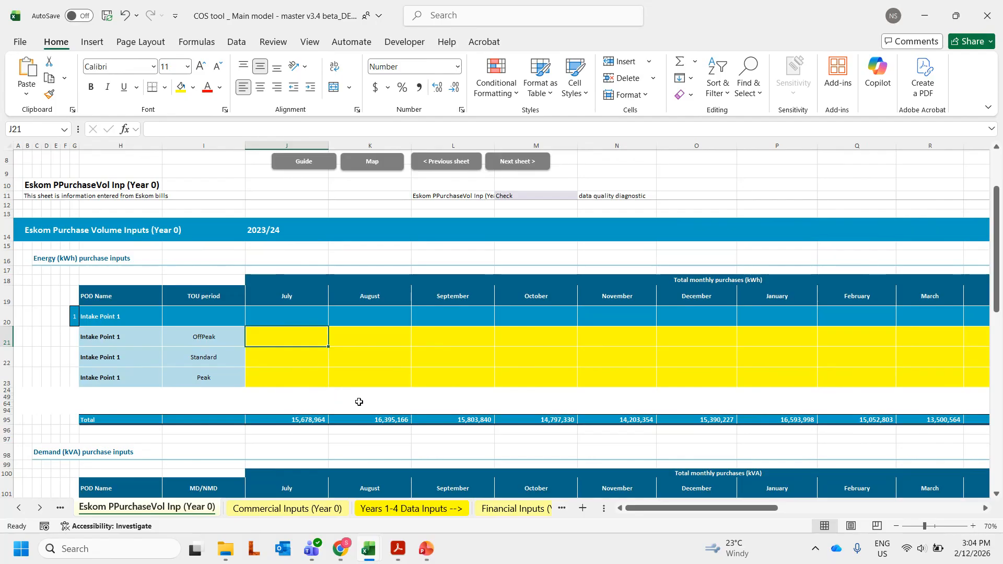
# Paste the off-peak energy of 2,279,822.72 kWh from the July 2023 PDF bill into Intake Point 1's July OffPeak cell and clear it again
pyautogui.click(393, 551)
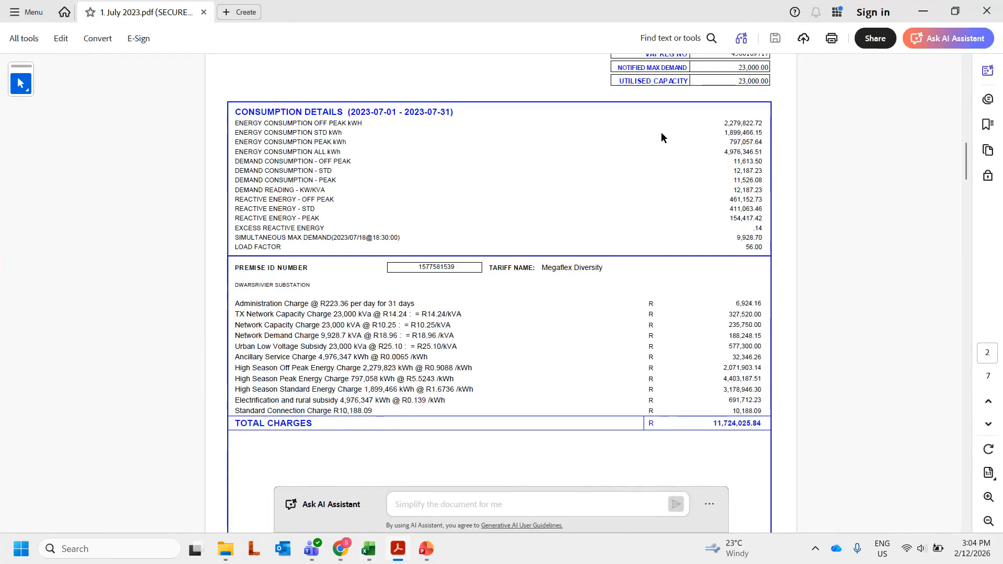
pyautogui.moveTo(722, 123); pyautogui.dragTo(763, 123)
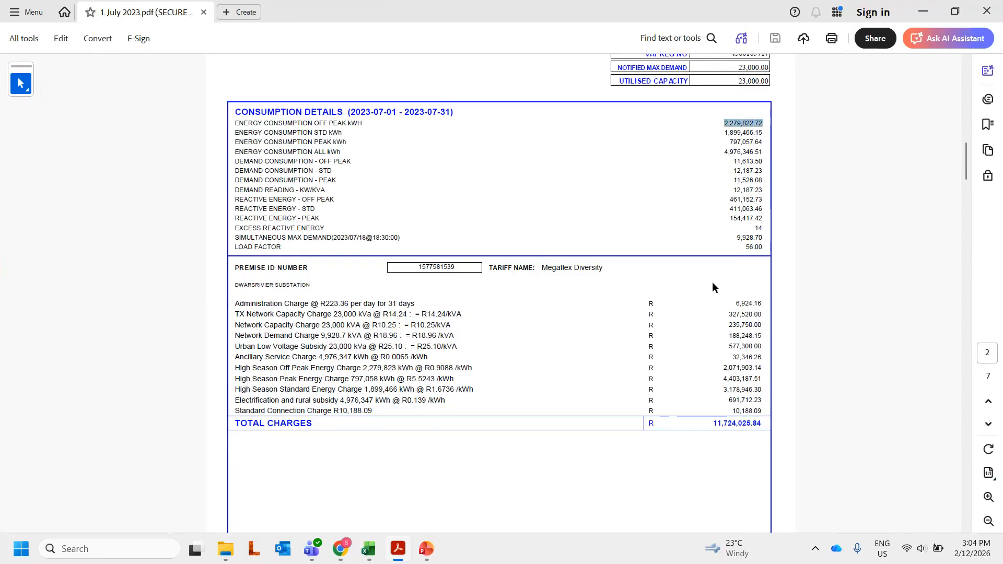
pyautogui.click(927, 6)
pyautogui.rightClick(284, 335)
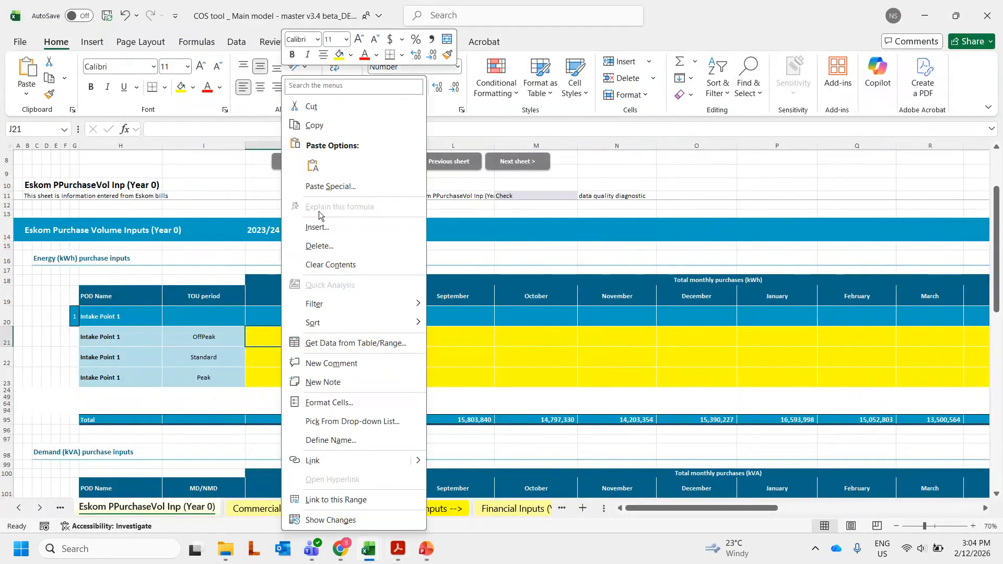
pyautogui.click(313, 166)
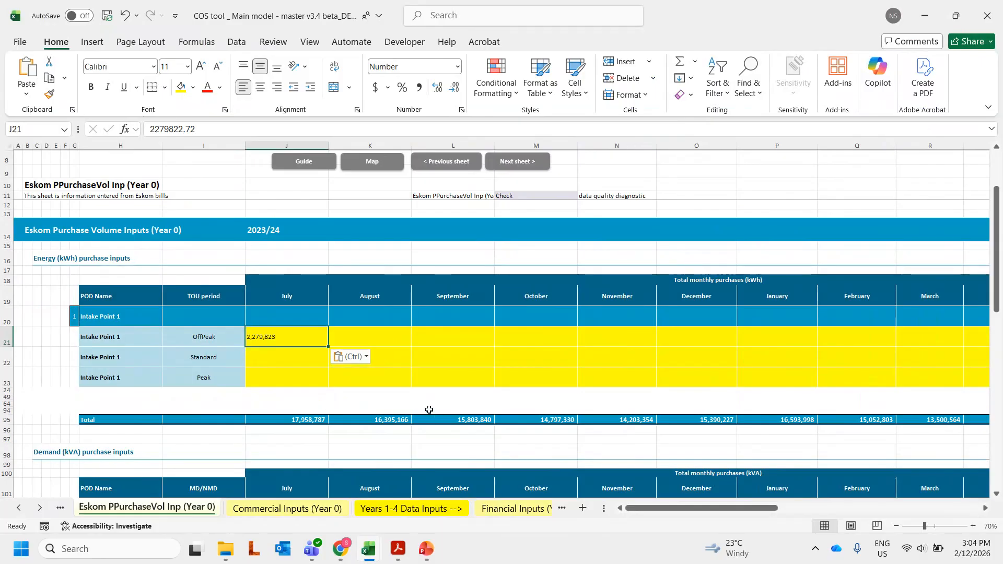
pyautogui.press('Delete')
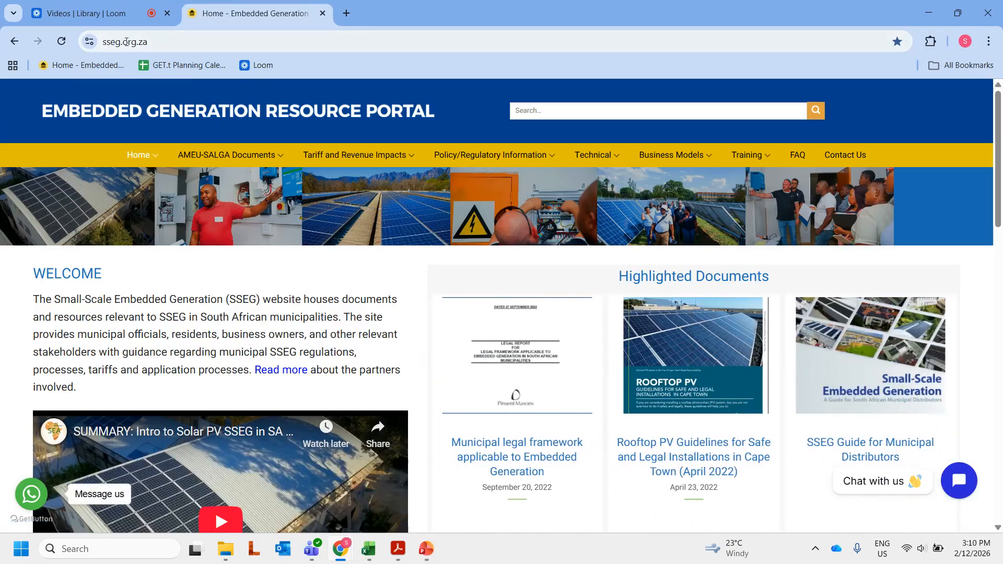
# Load sseg.org.za in the browser and open the Cost of Supply Studies page under Tariff and Revenue Impacts
pyautogui.click(156, 43)
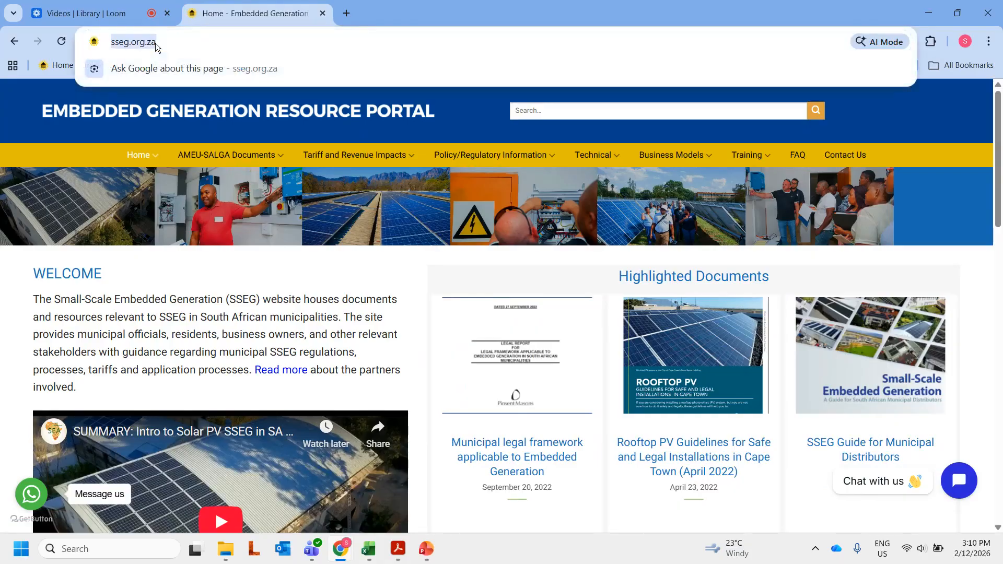
pyautogui.press('Return')
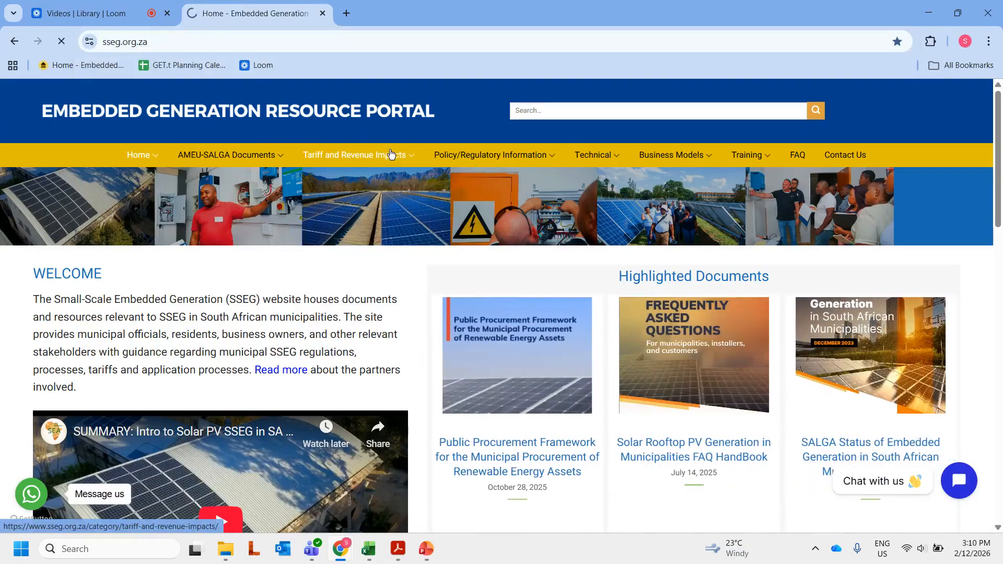
pyautogui.click(393, 165)
pyautogui.moveTo(359, 177)
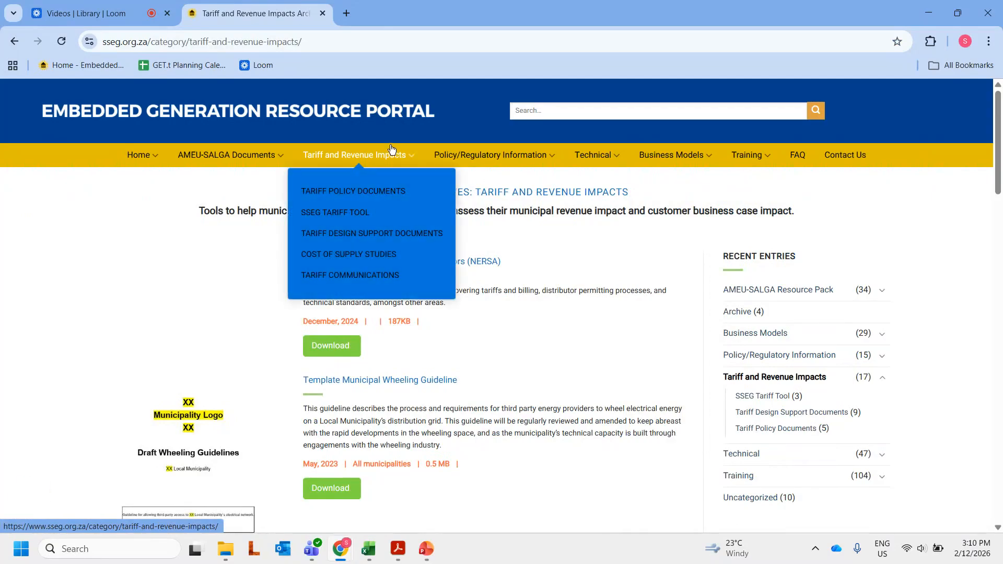
pyautogui.click(355, 255)
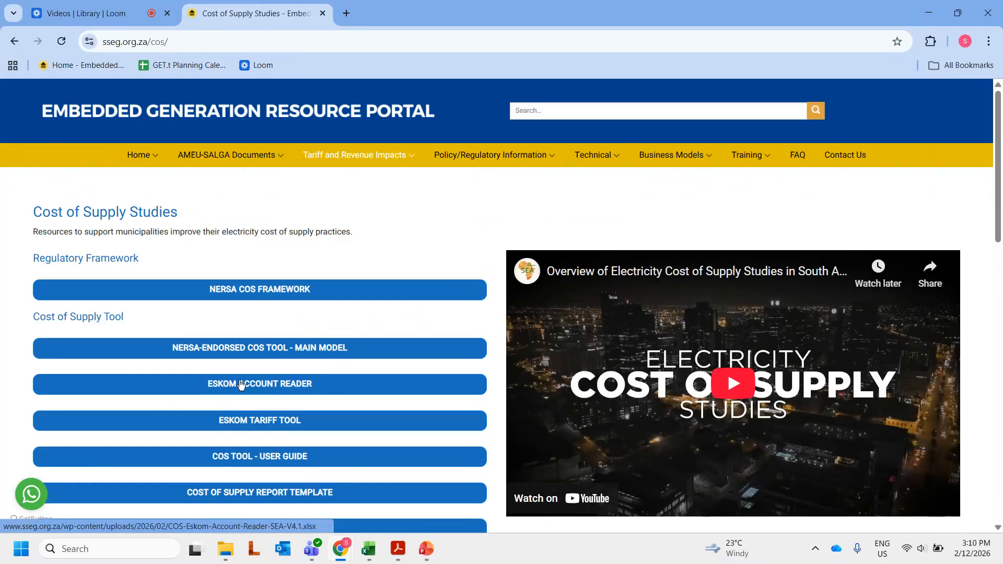
# Download the Eskom Account Reader and switch to the COS Eskom Account Reader SEA V4.1 workbook in Excel
pyautogui.click(268, 391)
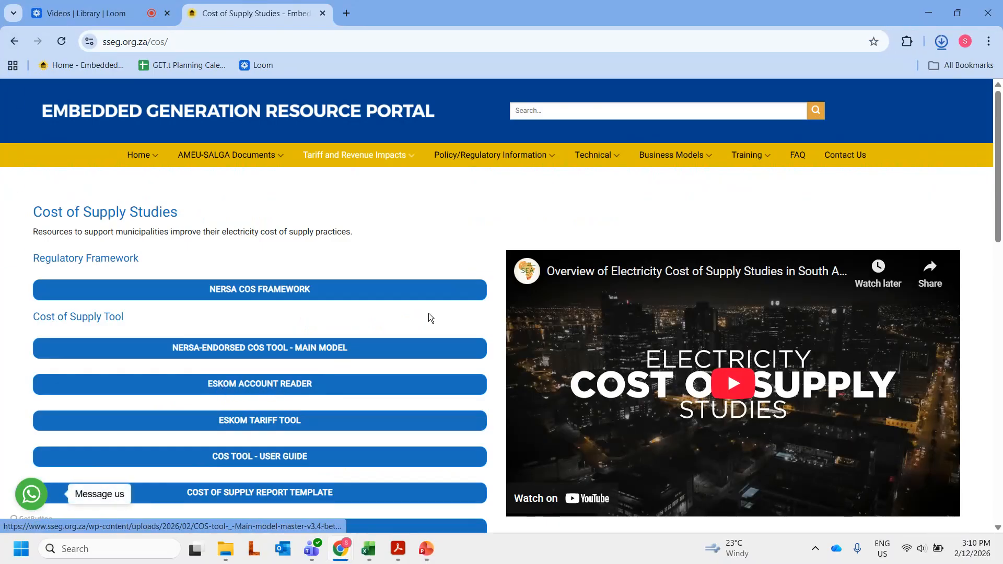
pyautogui.click(939, 42)
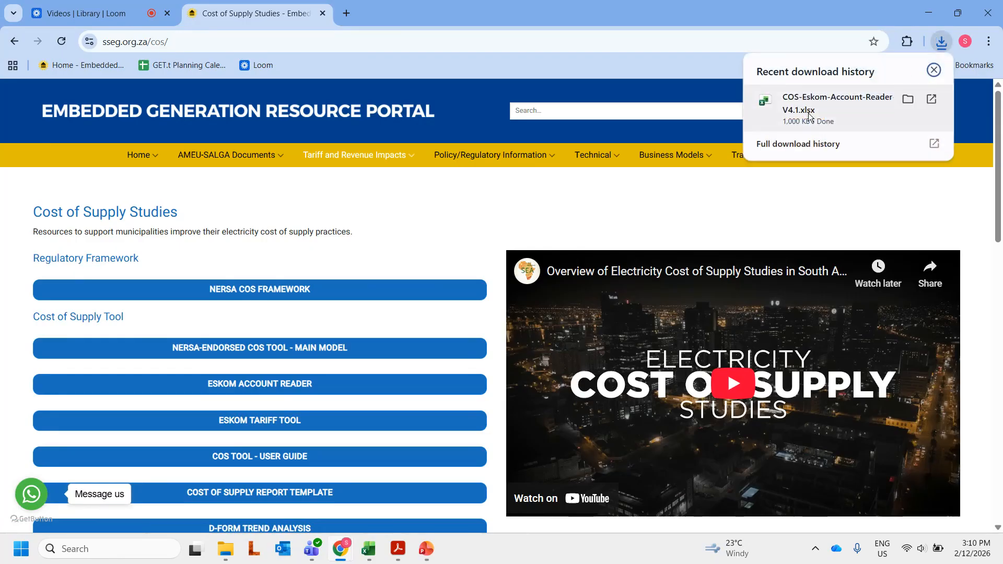
pyautogui.click(919, 17)
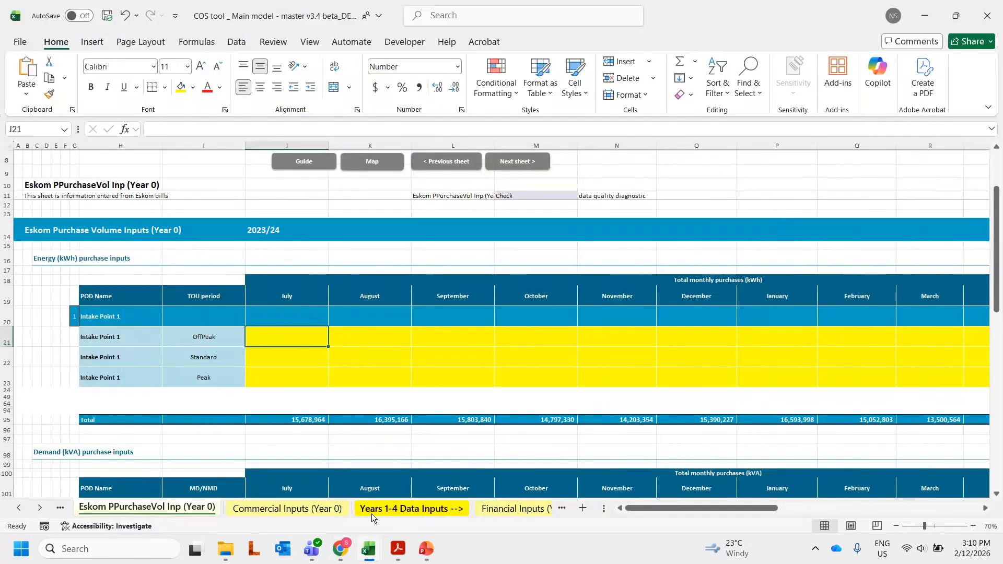
pyautogui.moveTo(366, 554)
pyautogui.click(303, 481)
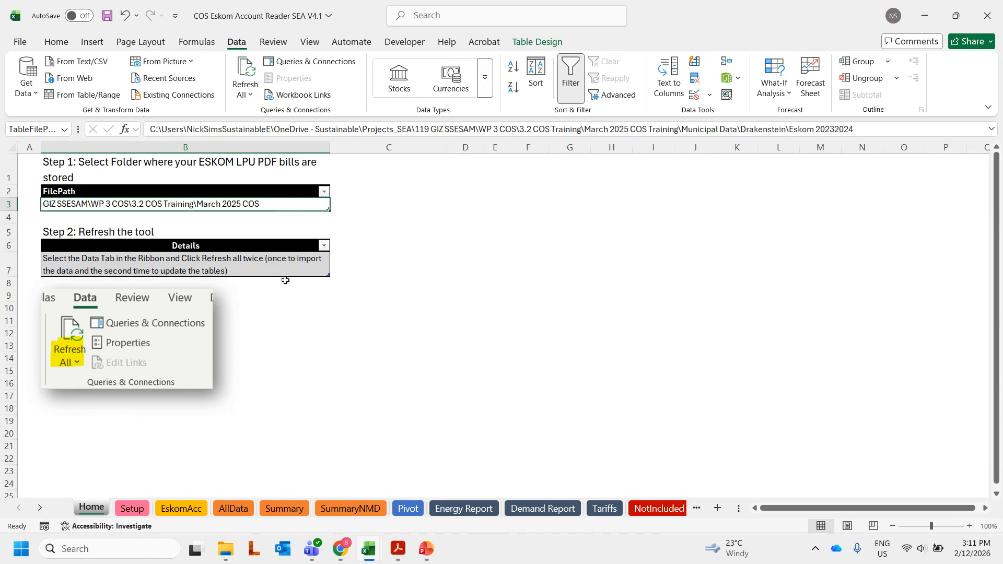
# Open the Eskom Bills folder in File Explorer and copy its address as text
pyautogui.moveTo(230, 554)
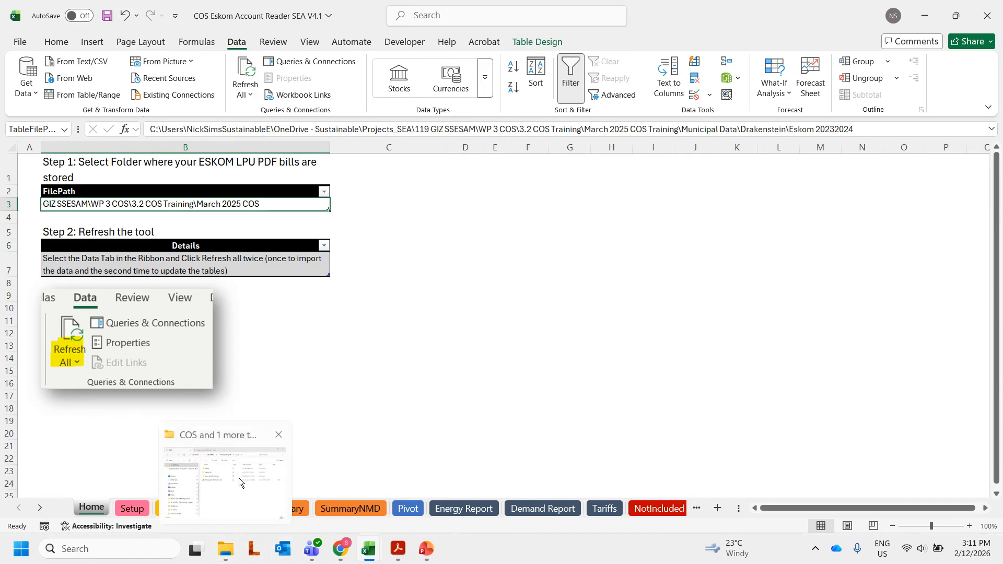
pyautogui.click(242, 470)
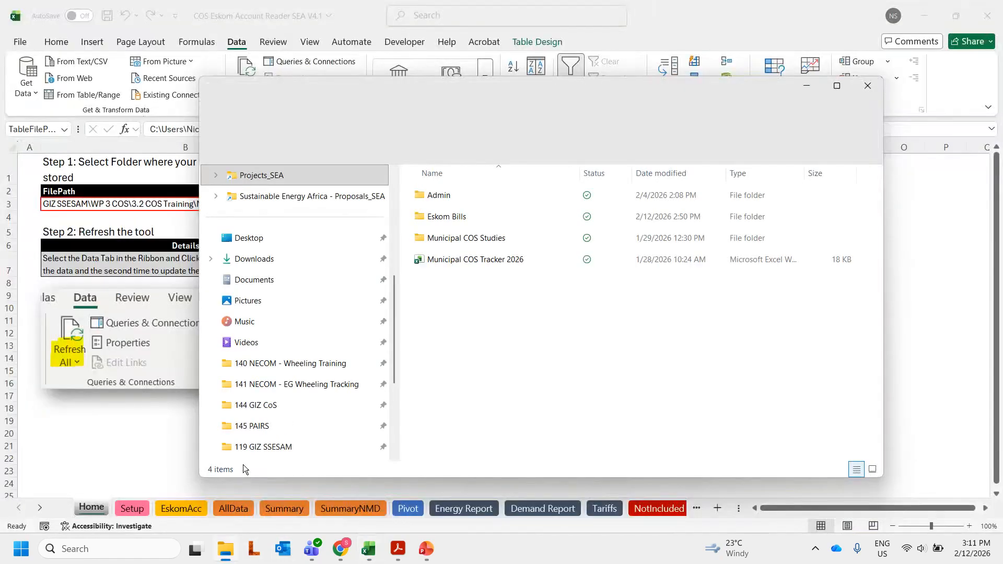
pyautogui.doubleClick(450, 218)
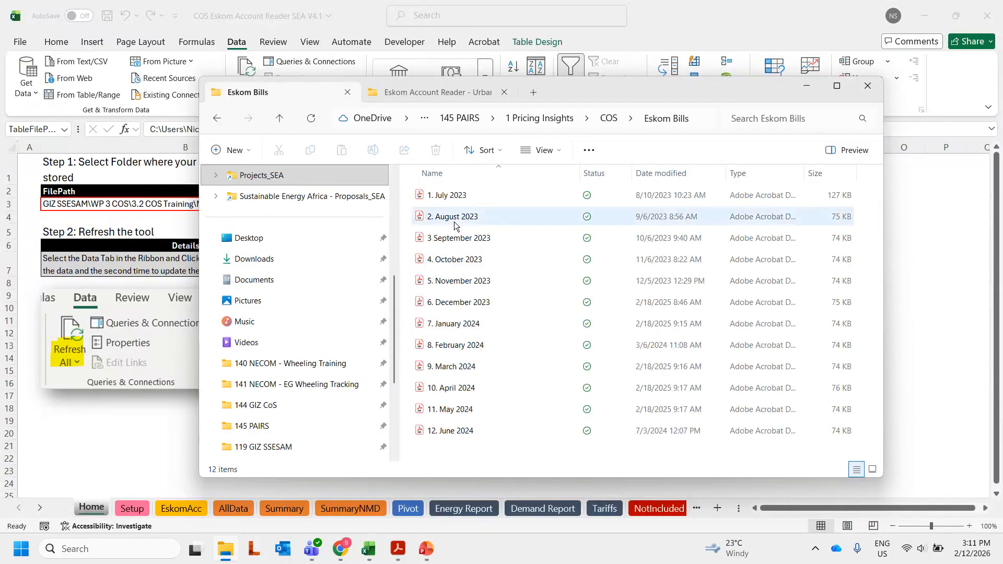
pyautogui.rightClick(665, 119)
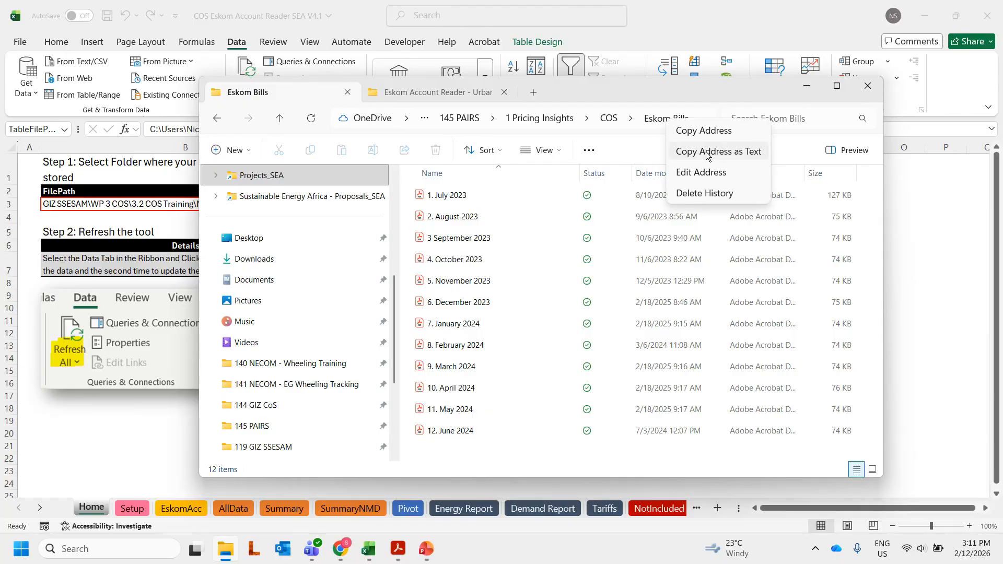
pyautogui.click(706, 152)
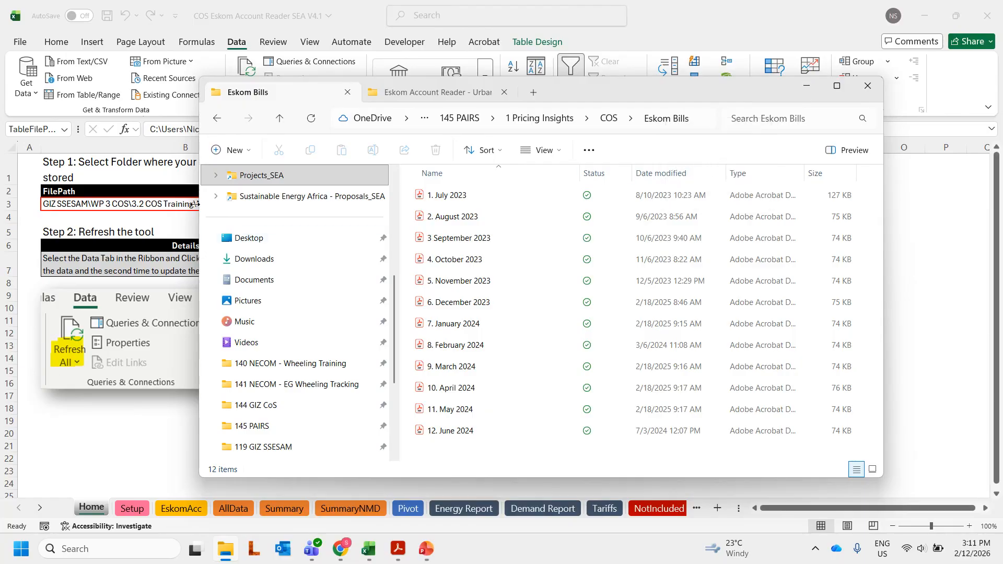
# Clear the existing folder path from the FilePath cell under Step 1 of the account reader's Home sheet
pyautogui.click(177, 205)
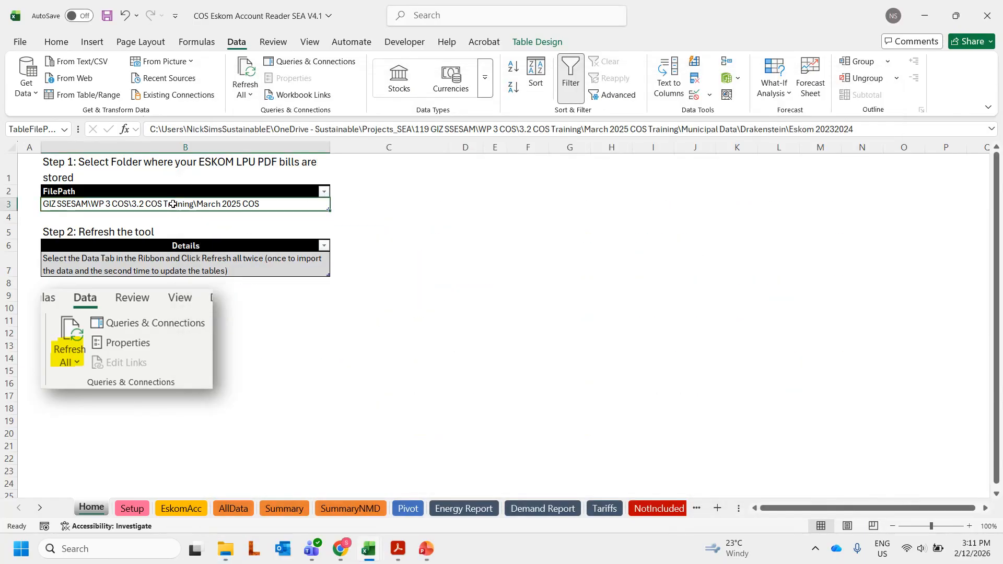
pyautogui.moveTo(857, 129); pyautogui.dragTo(274, 151)
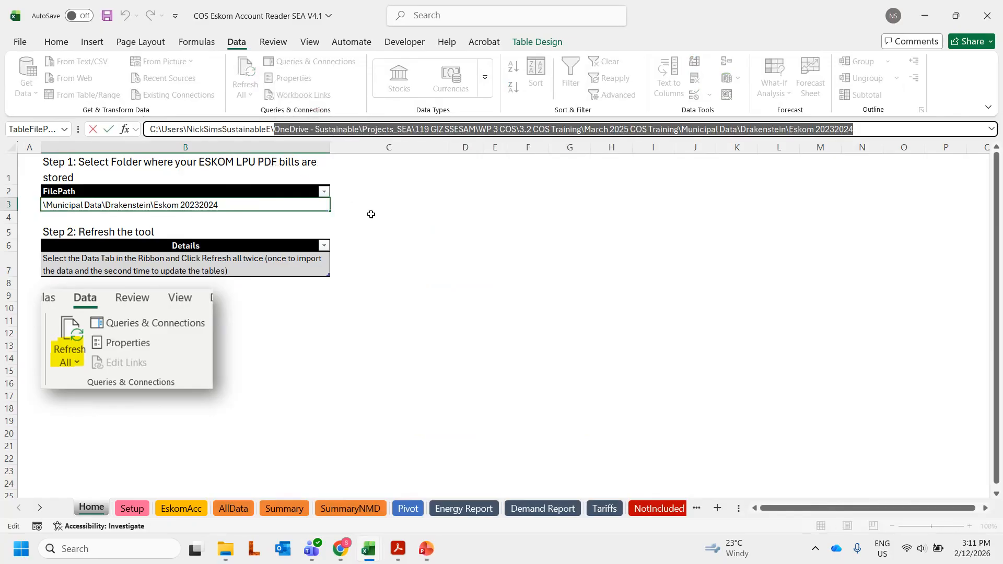
pyautogui.moveTo(887, 130); pyautogui.dragTo(23, 176)
pyautogui.press('BackSpace')
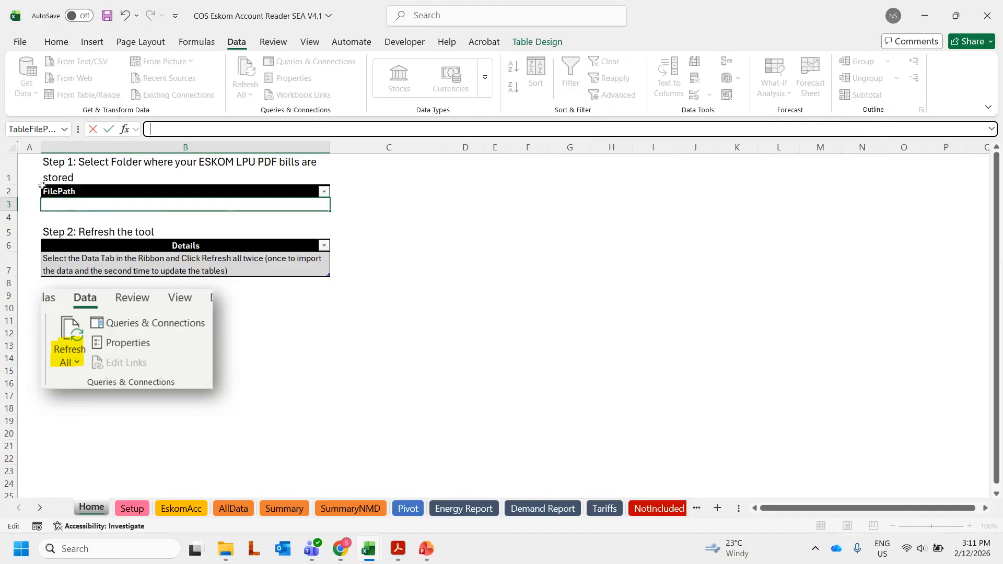
pyautogui.click(497, 318)
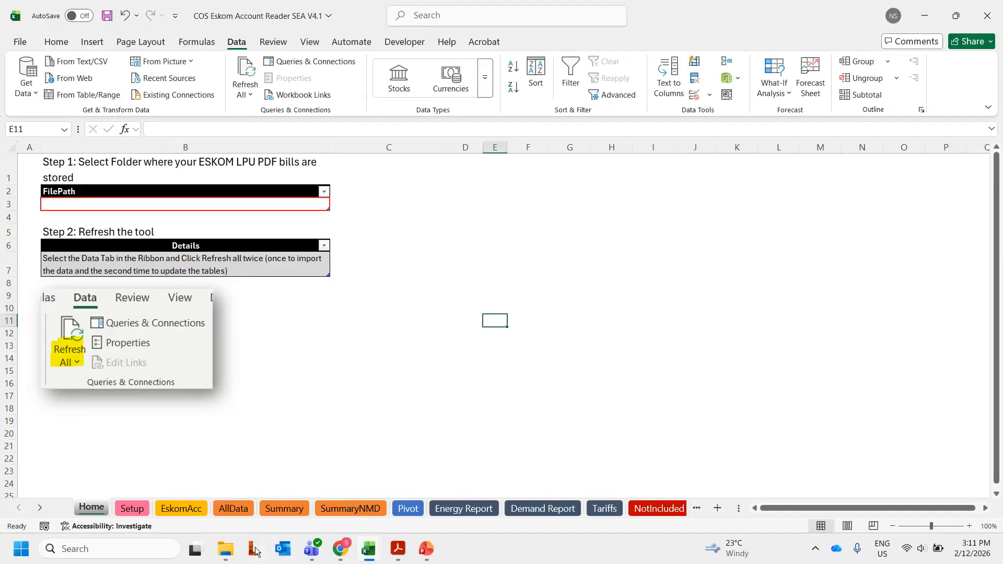
# In File Explorer, copy the Eskom Bills folder's address as text
pyautogui.moveTo(225, 549)
pyautogui.click(230, 475)
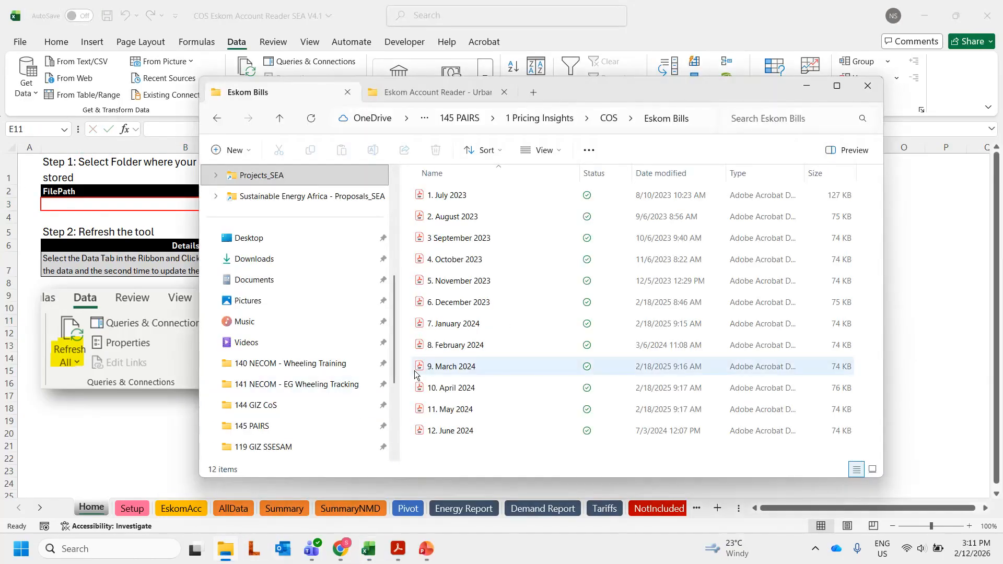
pyautogui.click(719, 32)
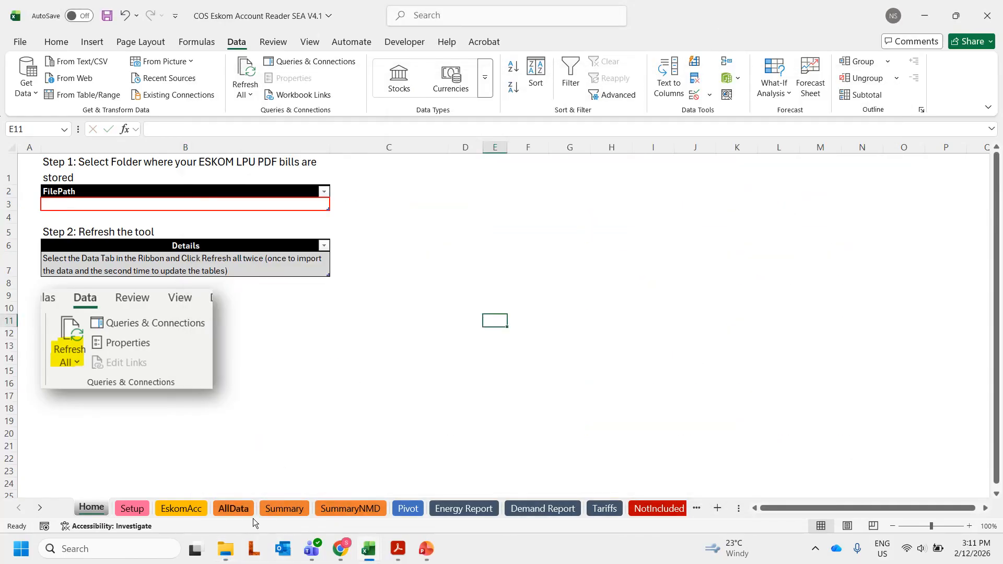
pyautogui.moveTo(219, 557)
pyautogui.click(226, 499)
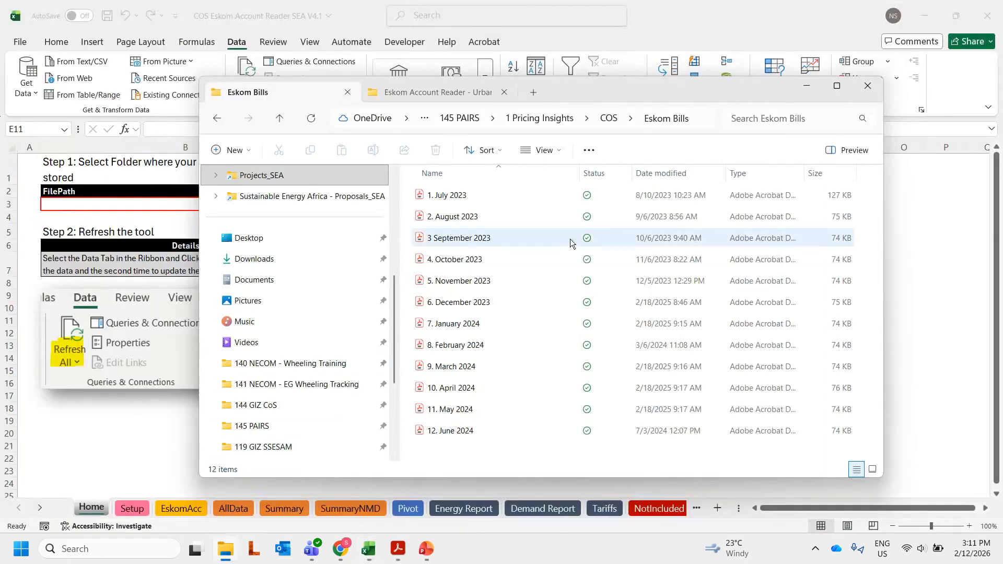
pyautogui.rightClick(668, 120)
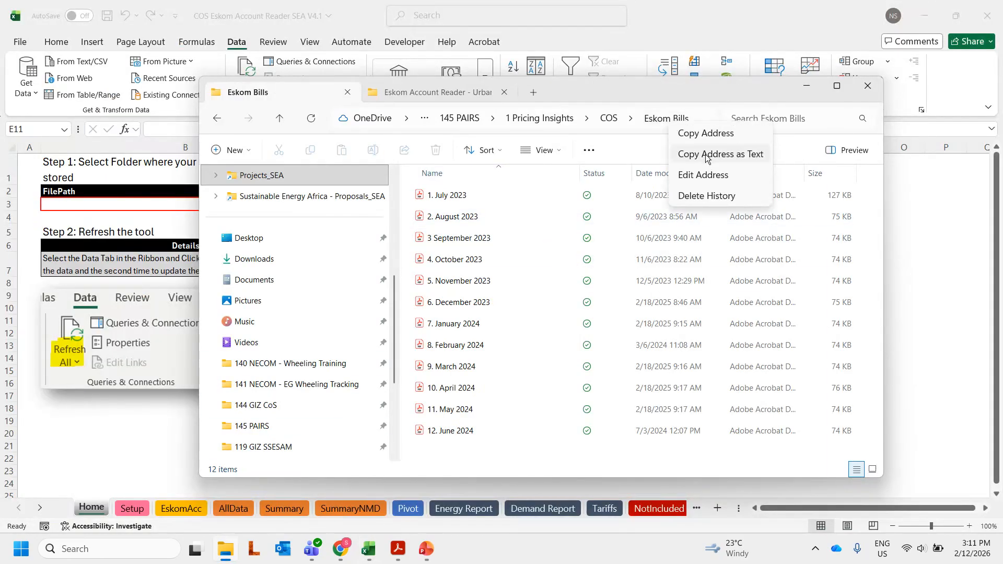
pyautogui.click(707, 154)
# Back in Excel, paste the copied folder path into the FilePath cell under Step 1 of the Home sheet
pyautogui.click(121, 211)
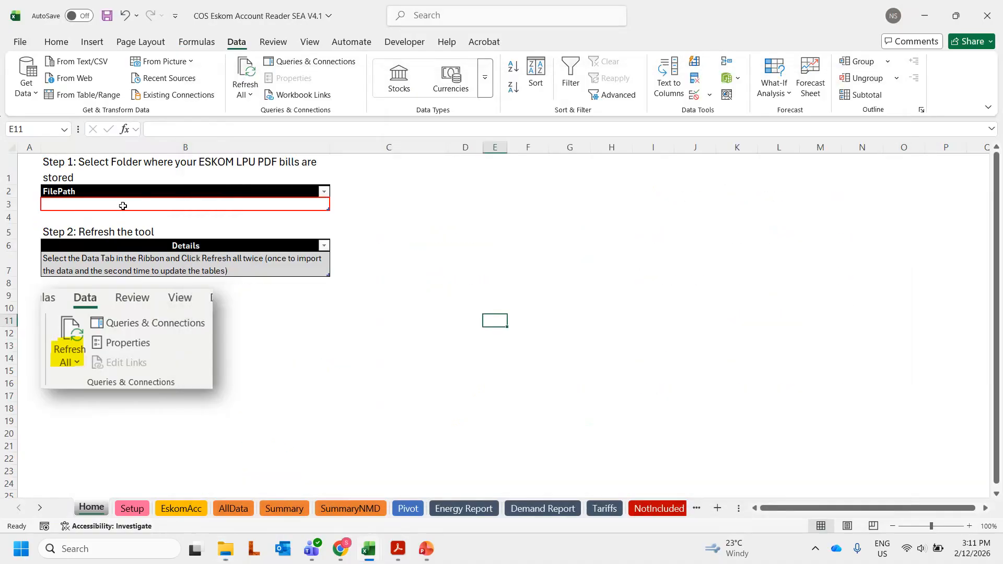
pyautogui.click(122, 204)
pyautogui.rightClick(134, 205)
pyautogui.click(162, 170)
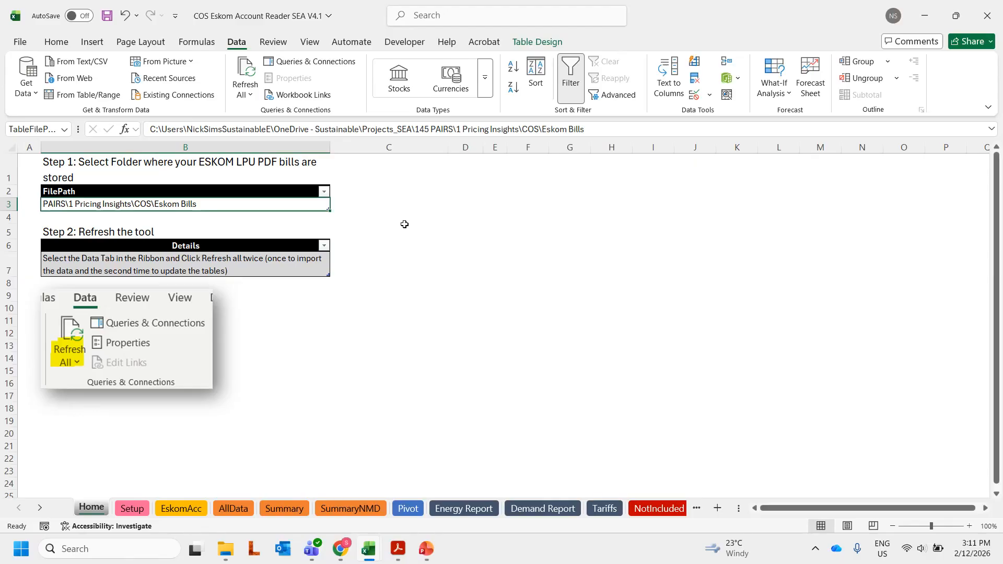
# Switch to Acrobat, examine the consumption details and charge lines of the July 2023 bill, and return to the account reader workbook
pyautogui.click(416, 493)
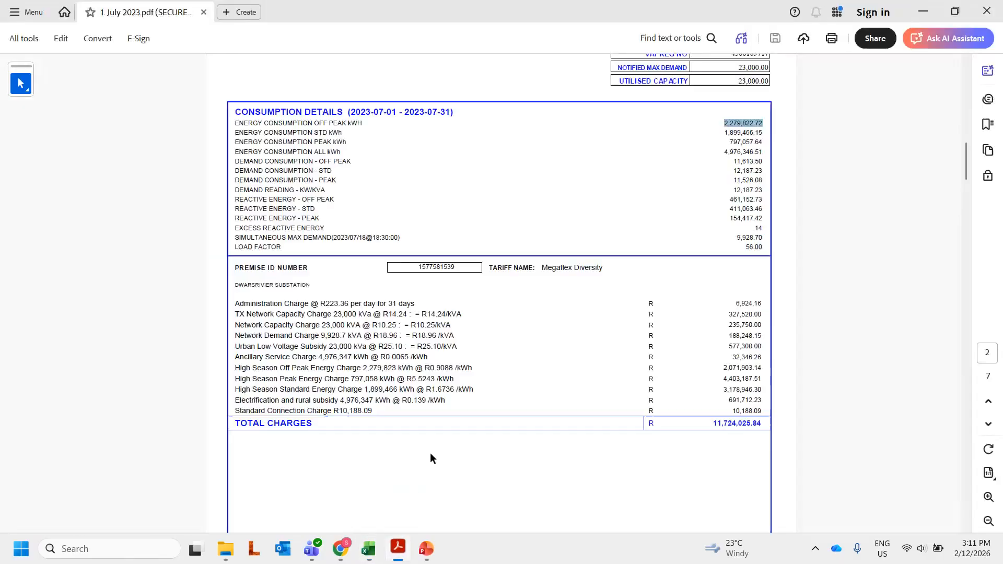
pyautogui.moveTo(462, 349); pyautogui.dragTo(315, 316)
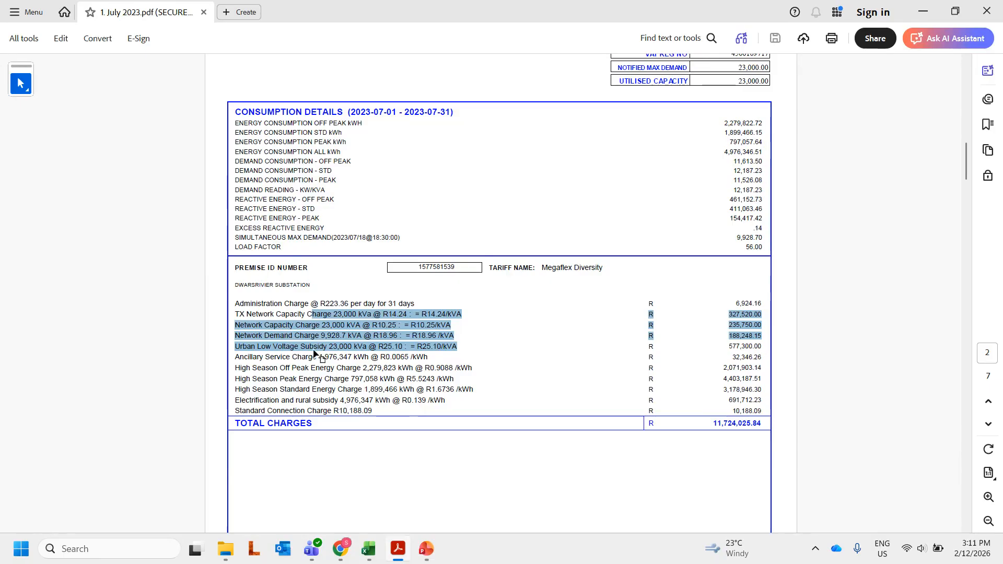
pyautogui.click(237, 302)
pyautogui.moveTo(237, 302); pyautogui.dragTo(753, 324)
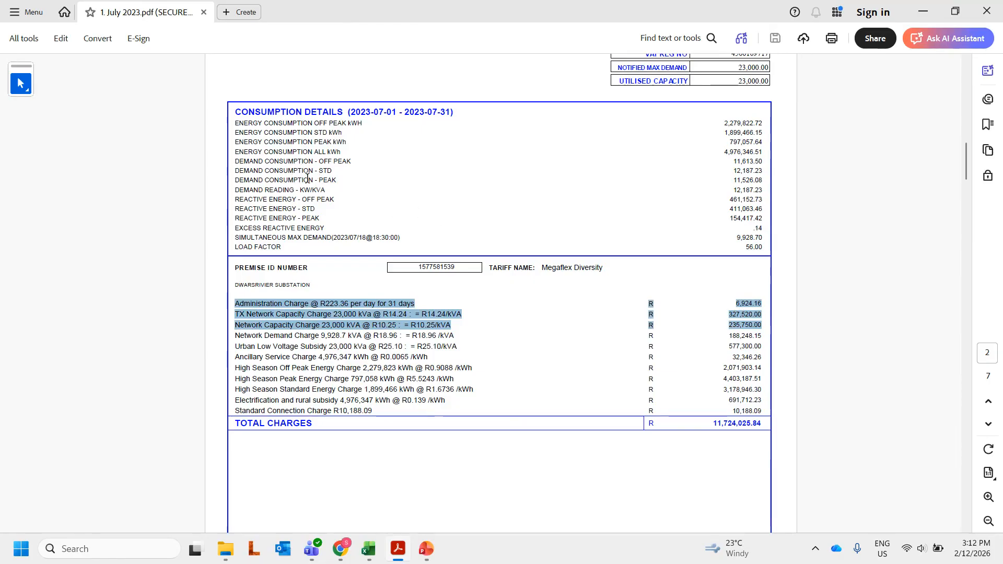
pyautogui.moveTo(319, 161); pyautogui.dragTo(275, 268)
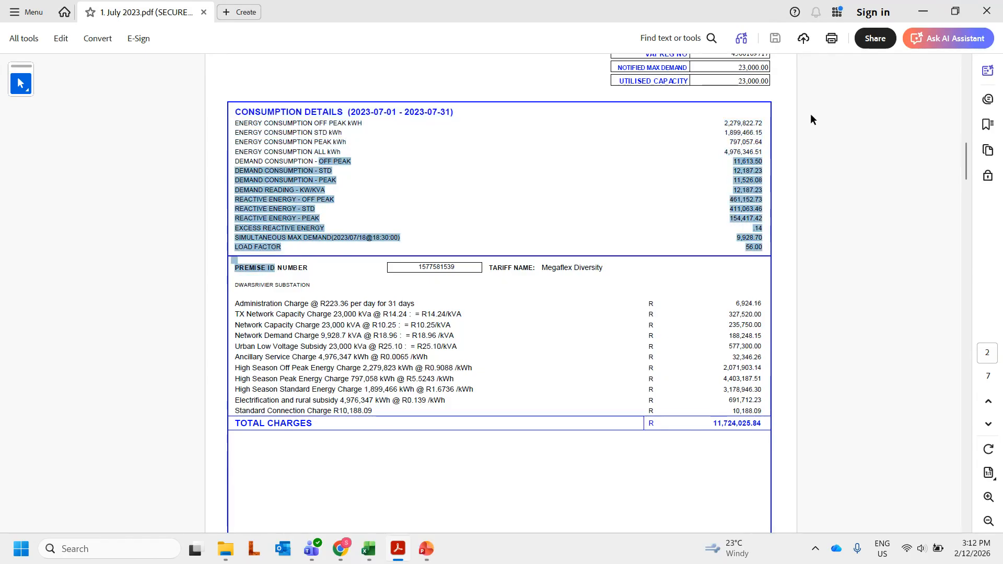
pyautogui.click(921, 11)
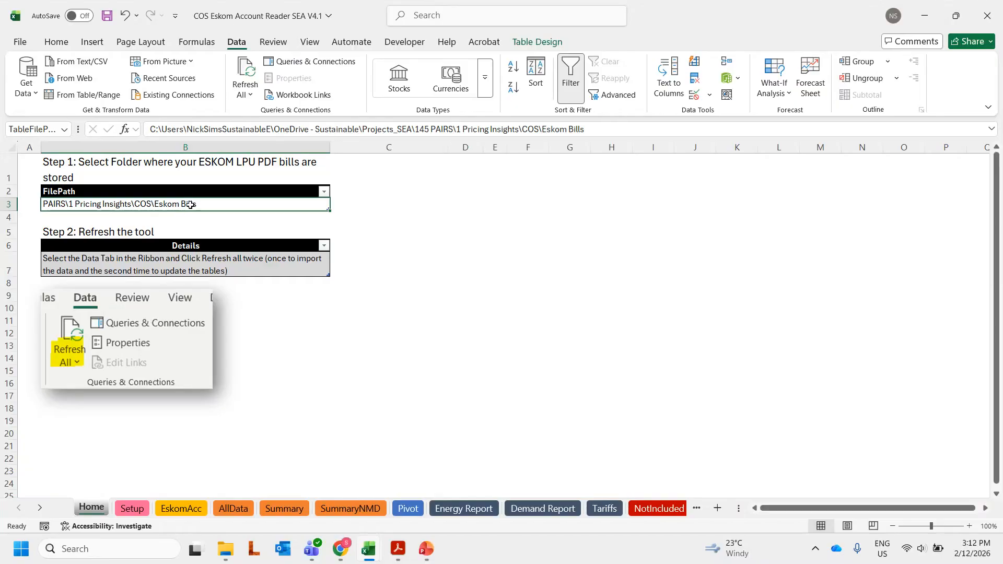
# Show the workbook's queries and connections and run Refresh All to import the bill data
pyautogui.click(53, 45)
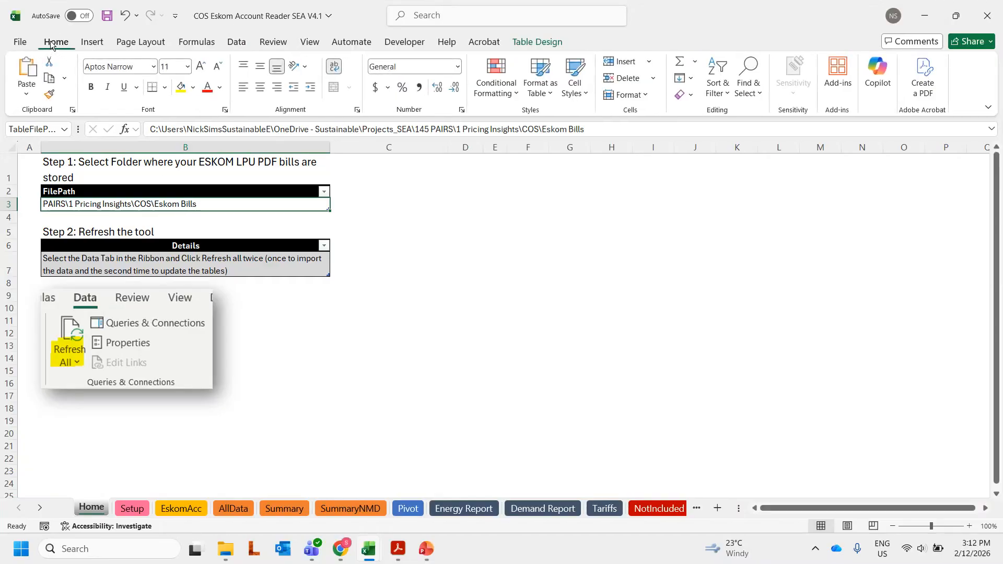
pyautogui.click(237, 43)
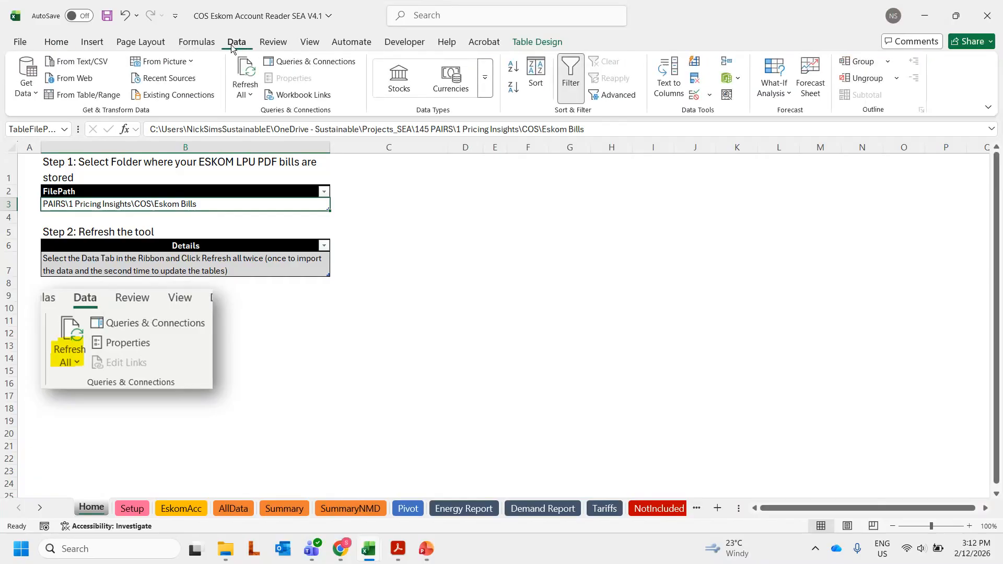
pyautogui.click(323, 63)
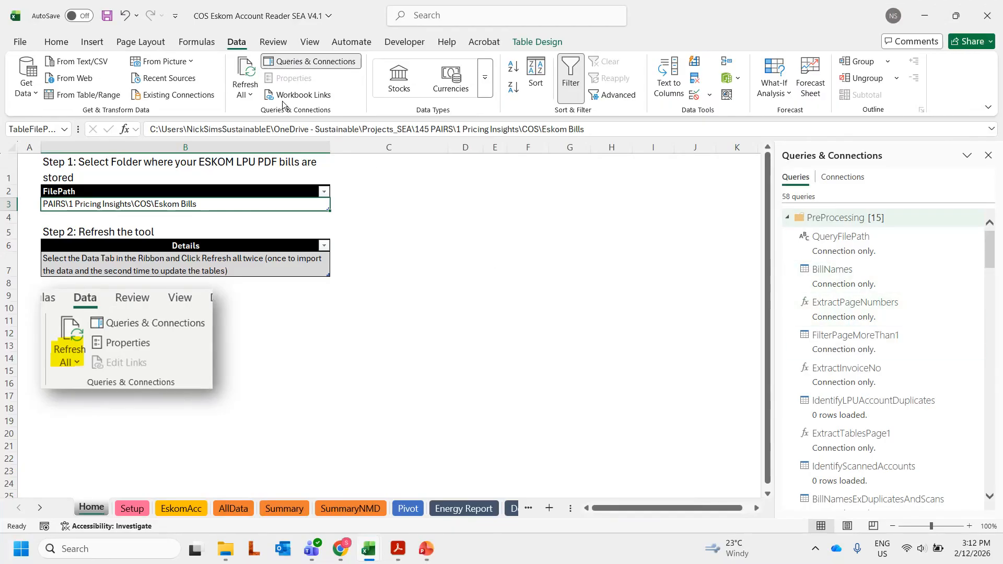
pyautogui.click(247, 72)
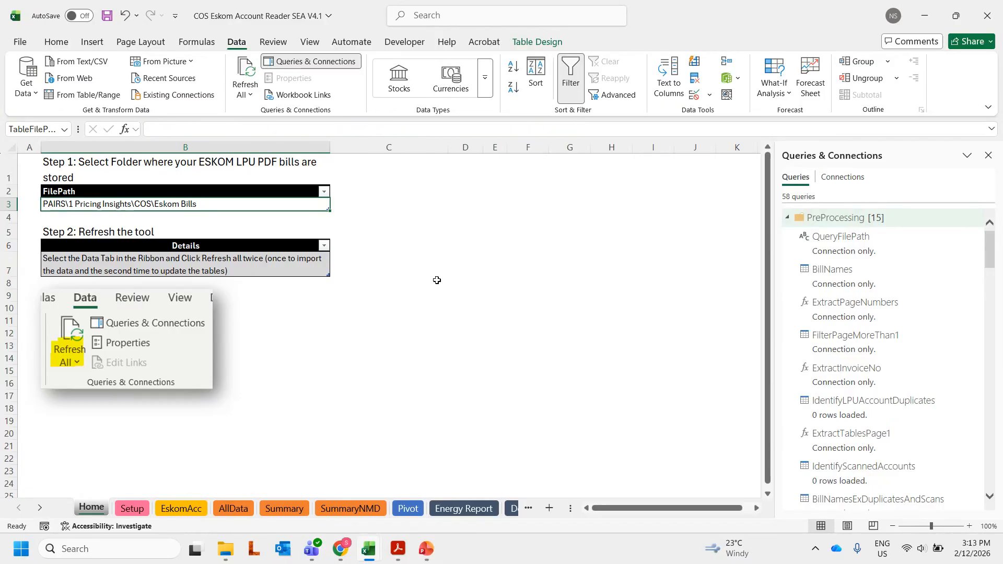
# Check the Step 2 refresh instruction and run Refresh All a second time to update the tables
pyautogui.click(128, 262)
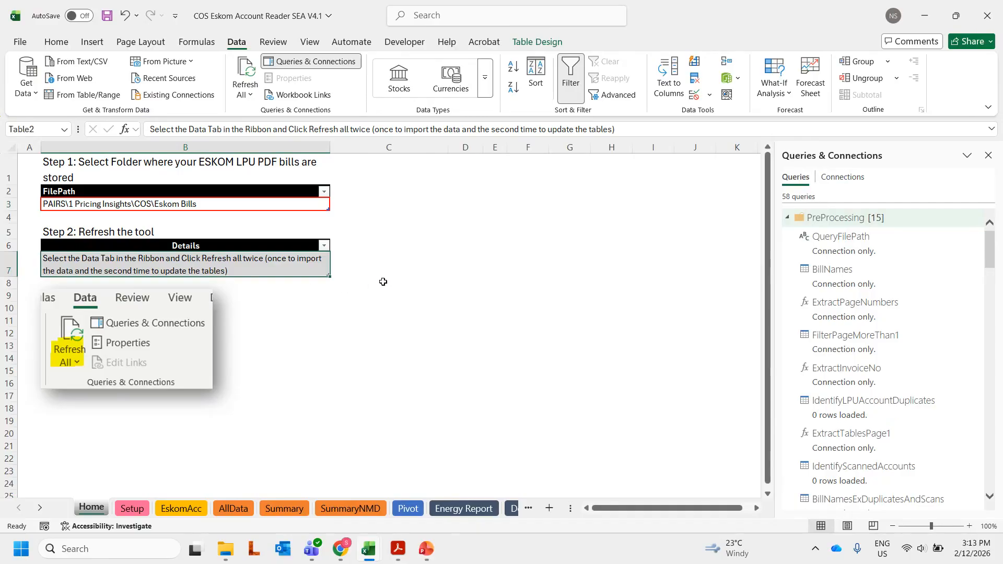
pyautogui.click(385, 263)
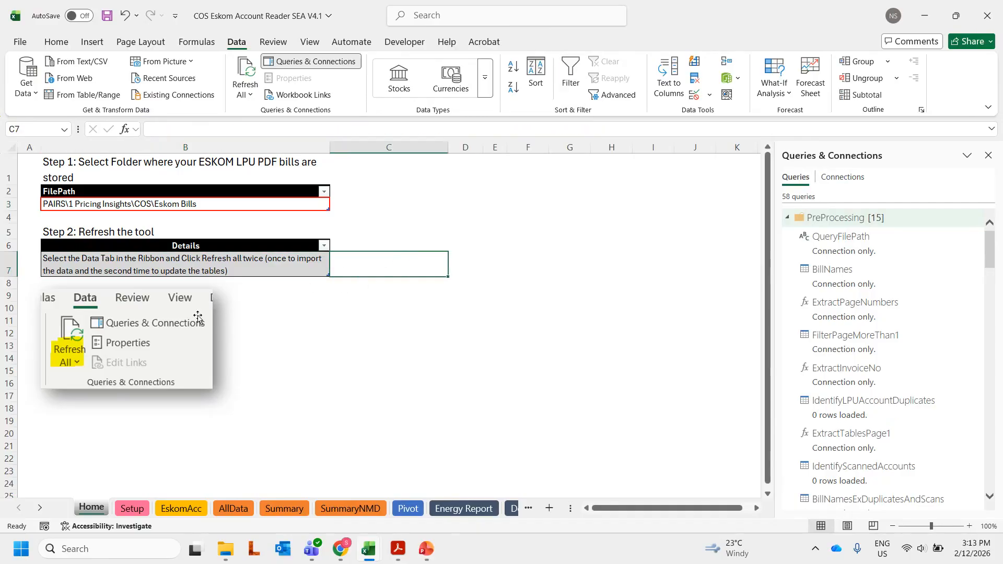
pyautogui.click(254, 65)
# Look through the query list for the rows loaded by each query and close the list
pyautogui.scroll(-20, 894, 337)
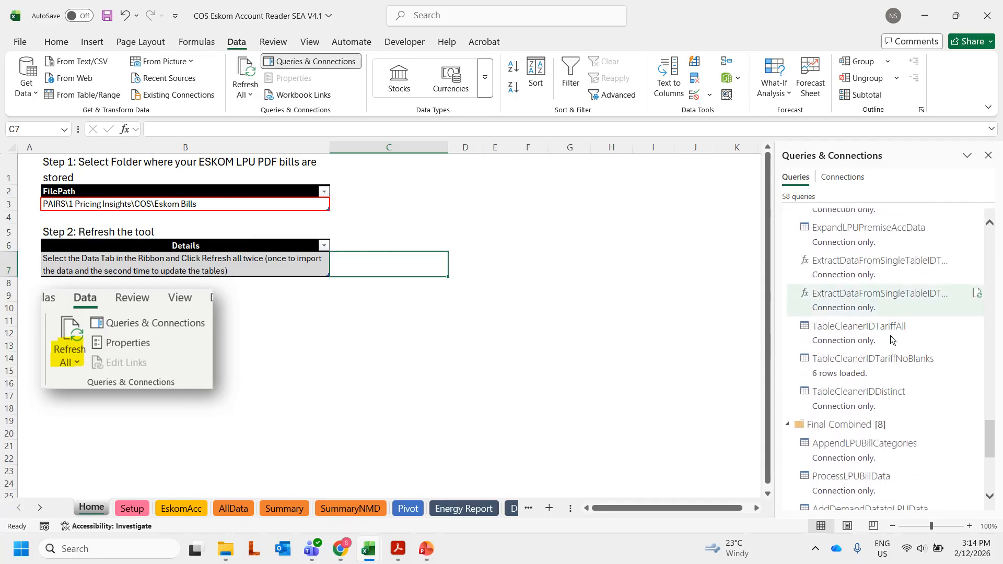
pyautogui.scroll(20, 889, 336)
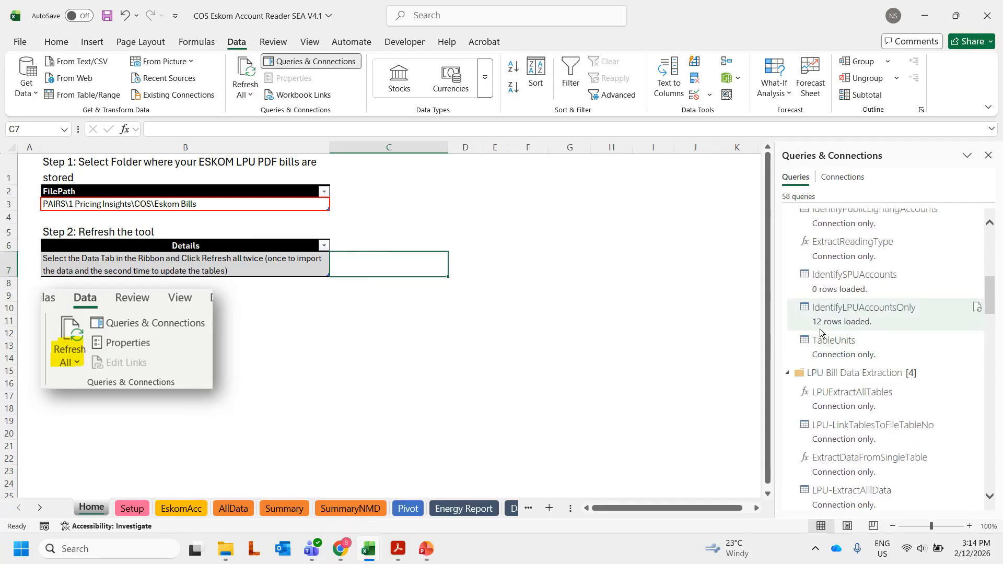
pyautogui.scroll(3, 846, 297)
pyautogui.click(988, 155)
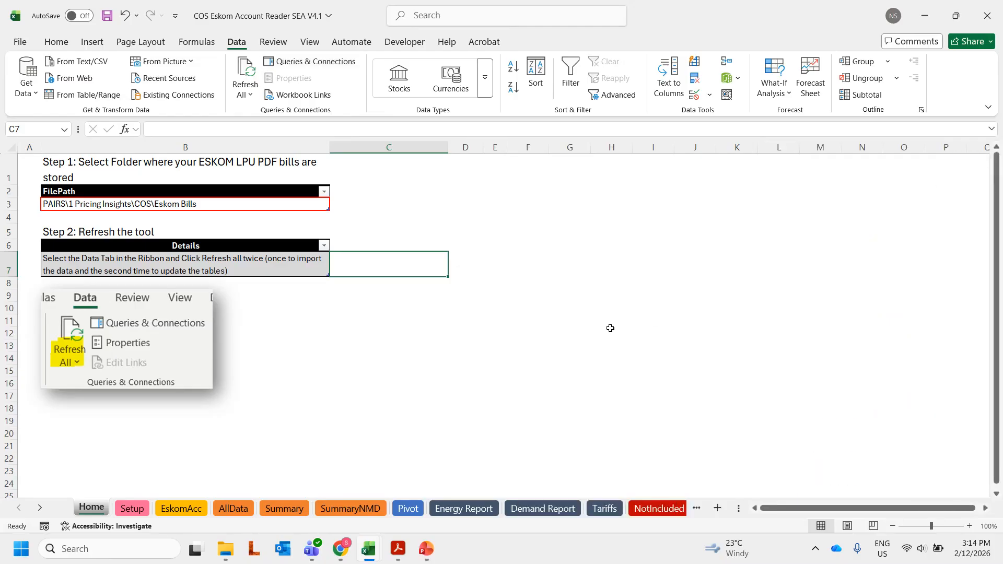
# Read the Setup sheet's guidance on preparing the folder, refreshing the tool and fixing import errors through Power Query privacy settings
pyautogui.hotkey('ctrl', 'pagedown')
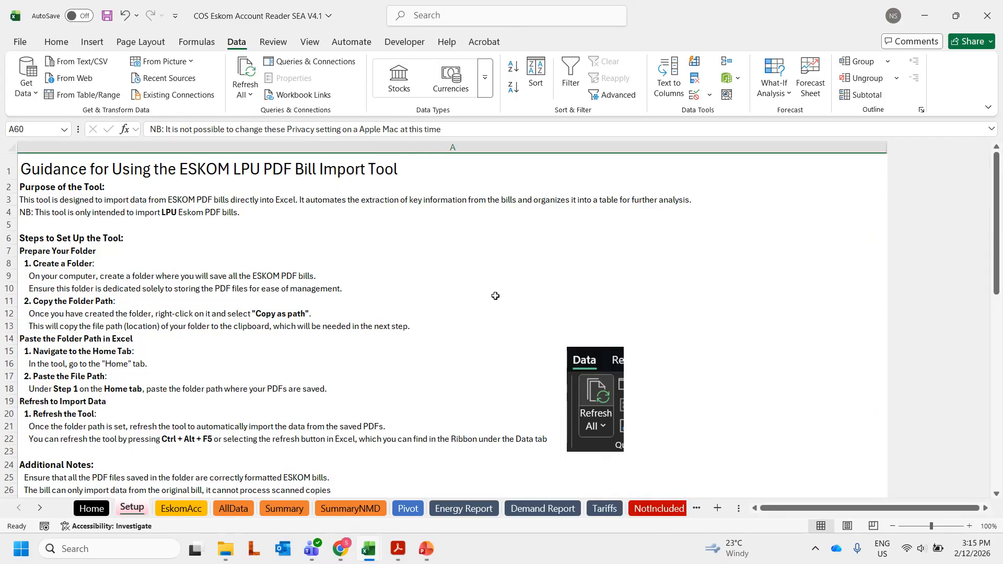
pyautogui.scroll(-8, 498, 294)
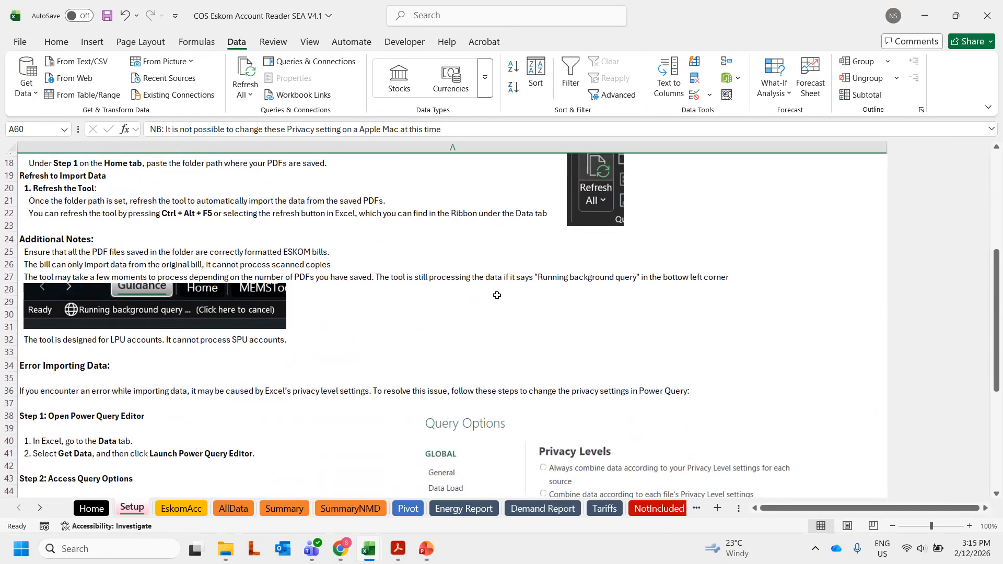
pyautogui.scroll(-2, 437, 292)
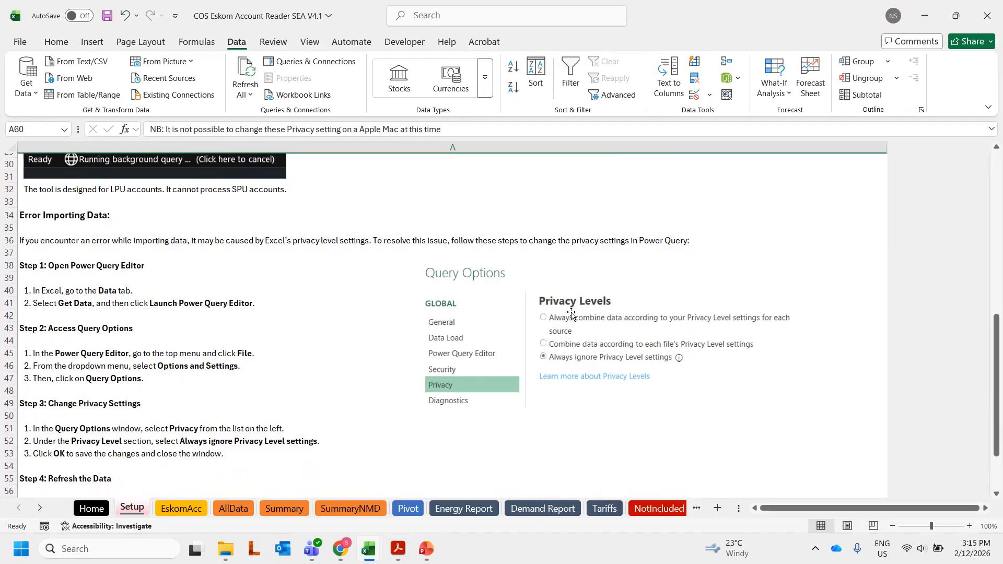
pyautogui.scroll(-1, 344, 307)
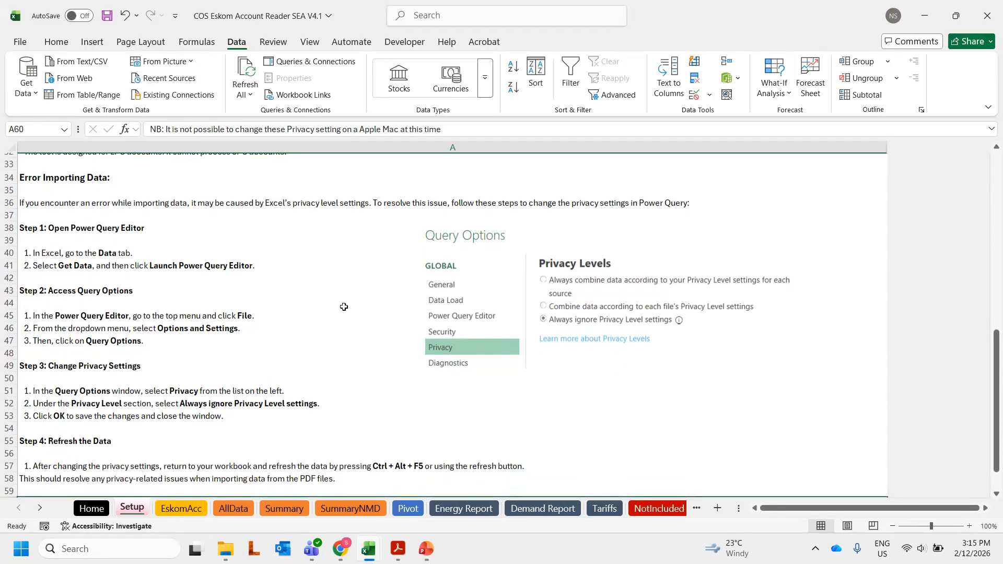
pyautogui.scroll(-1, 357, 308)
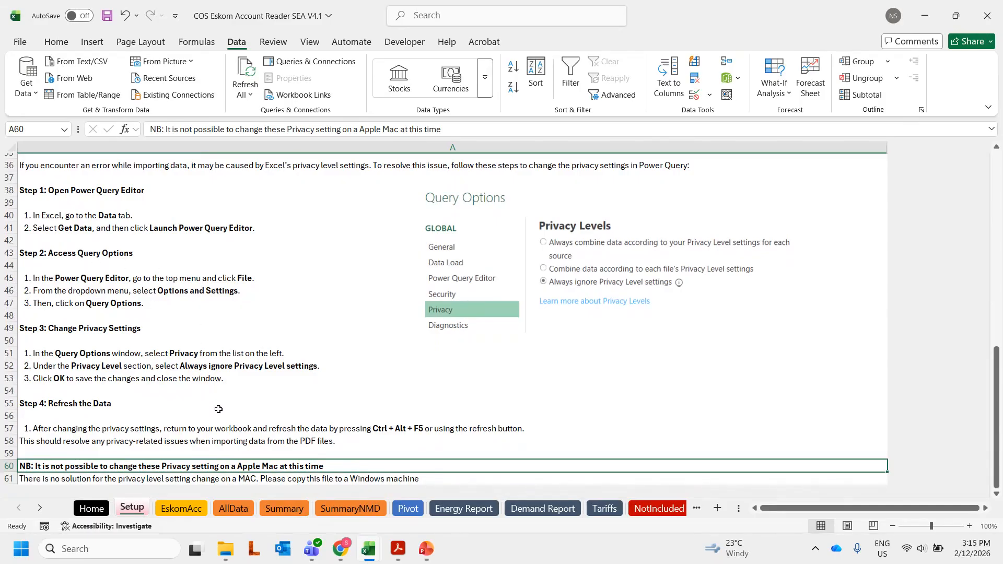
pyautogui.scroll(-2, 359, 250)
pyautogui.scroll(1, 358, 250)
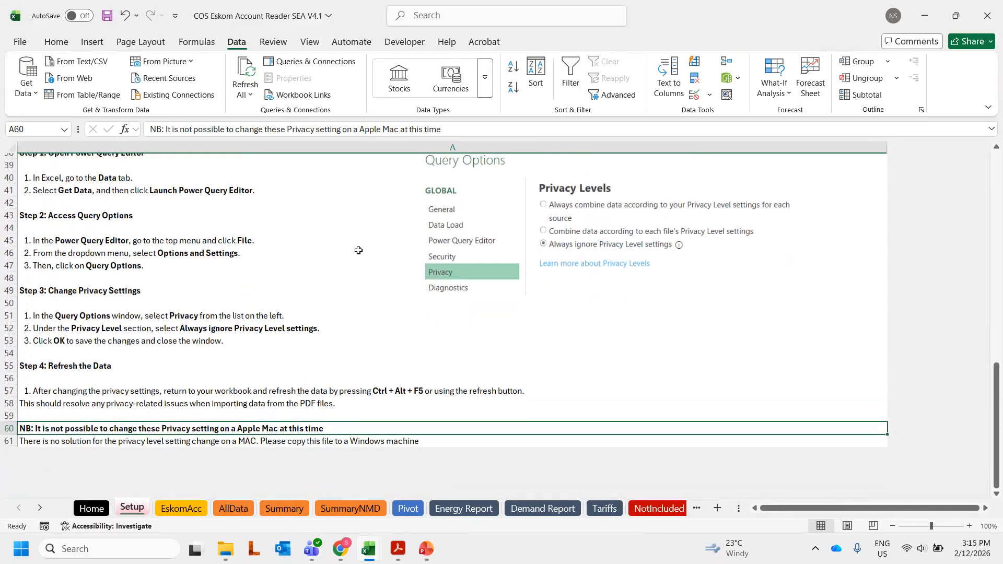
pyautogui.scroll(10, 358, 281)
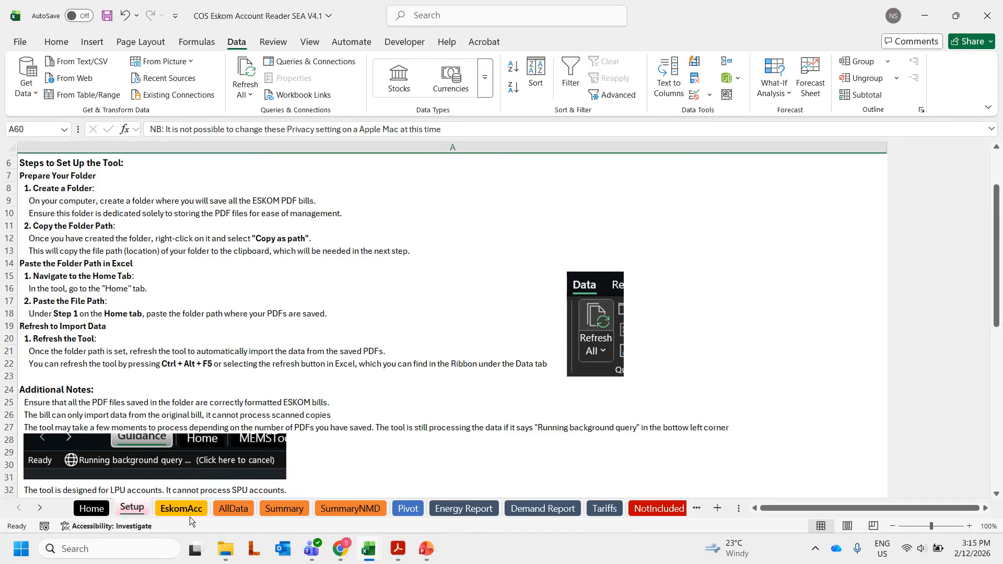
# View the AllData sheet and filter the Pivot sheet's Eskom Billing Summary to the ENERGY CONSUMPTION PEAK bill category
pyautogui.click(233, 509)
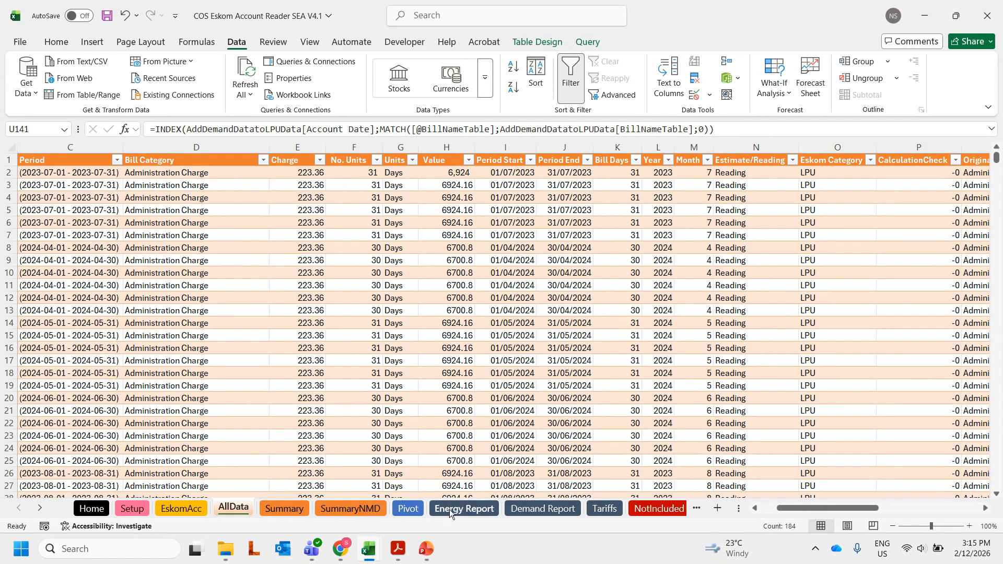
pyautogui.click(408, 508)
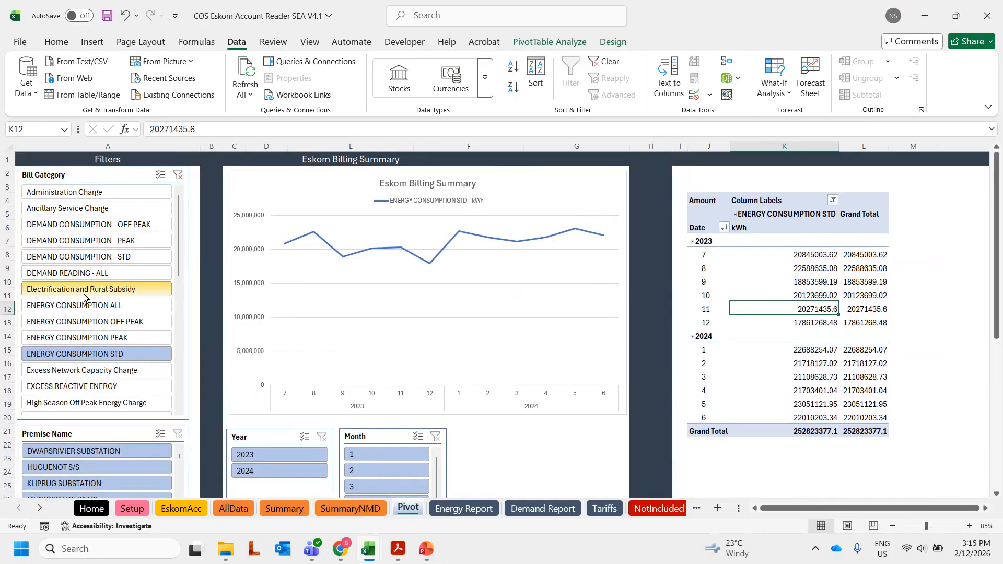
pyautogui.scroll(-4, 79, 313)
pyautogui.scroll(4, 89, 341)
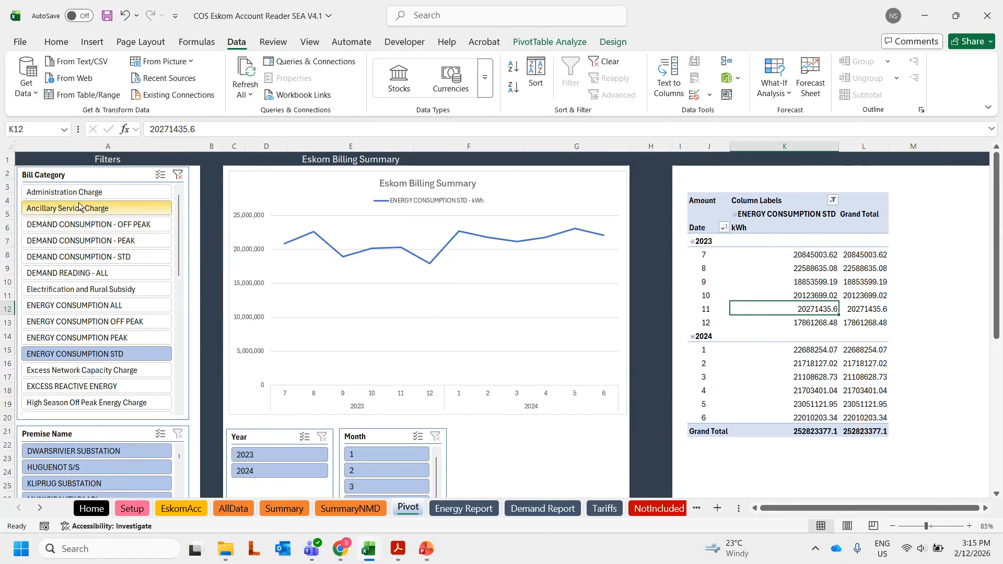
pyautogui.click(66, 193)
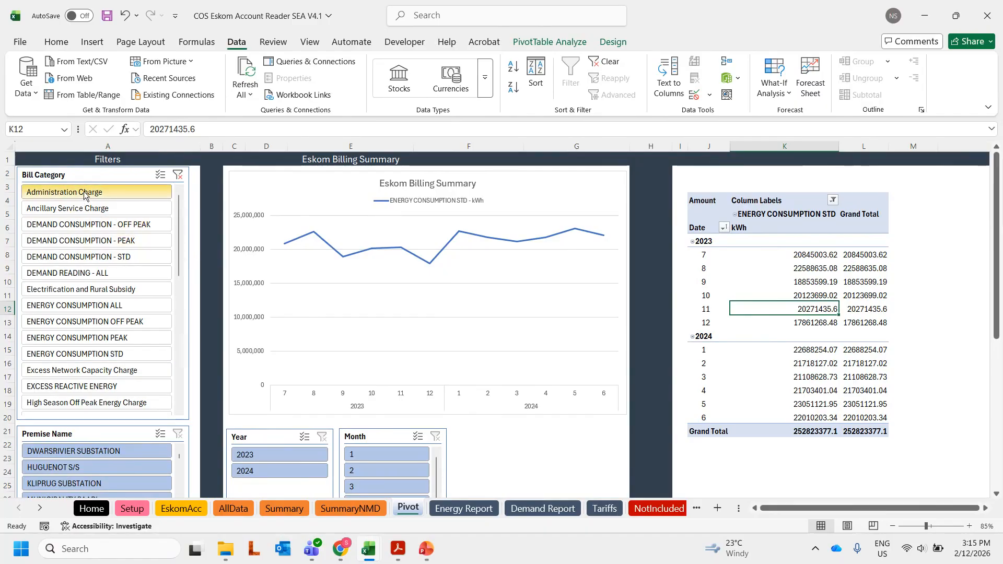
pyautogui.click(116, 338)
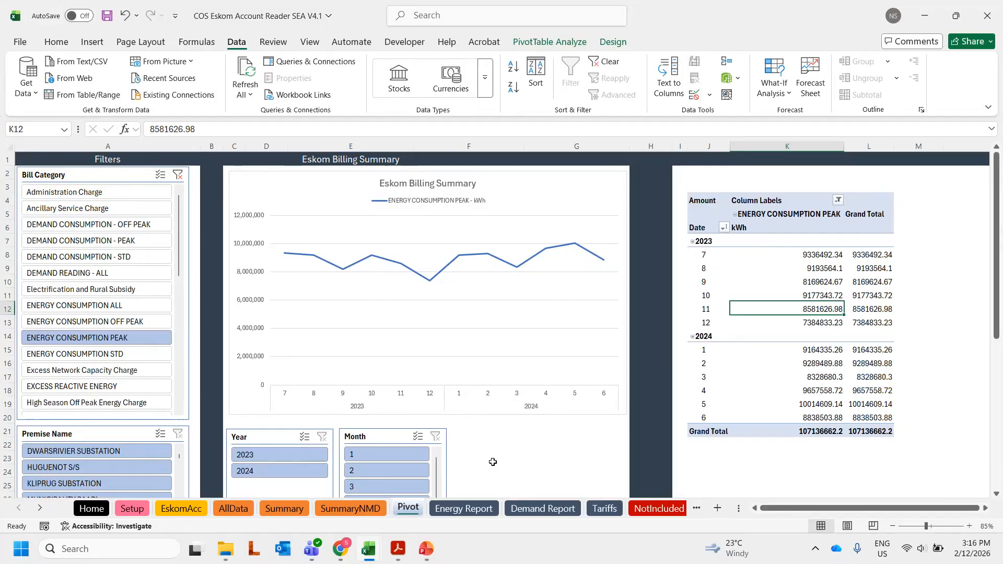
# View the kWh purchase inputs on the Energy Report sheet and open the Demand Report sheet
pyautogui.click(476, 510)
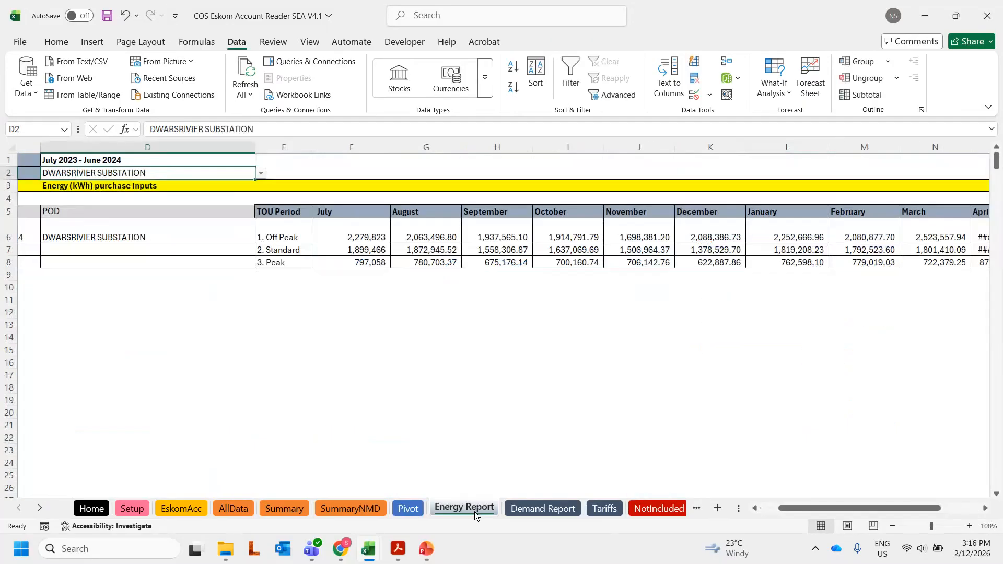
pyautogui.click(764, 509)
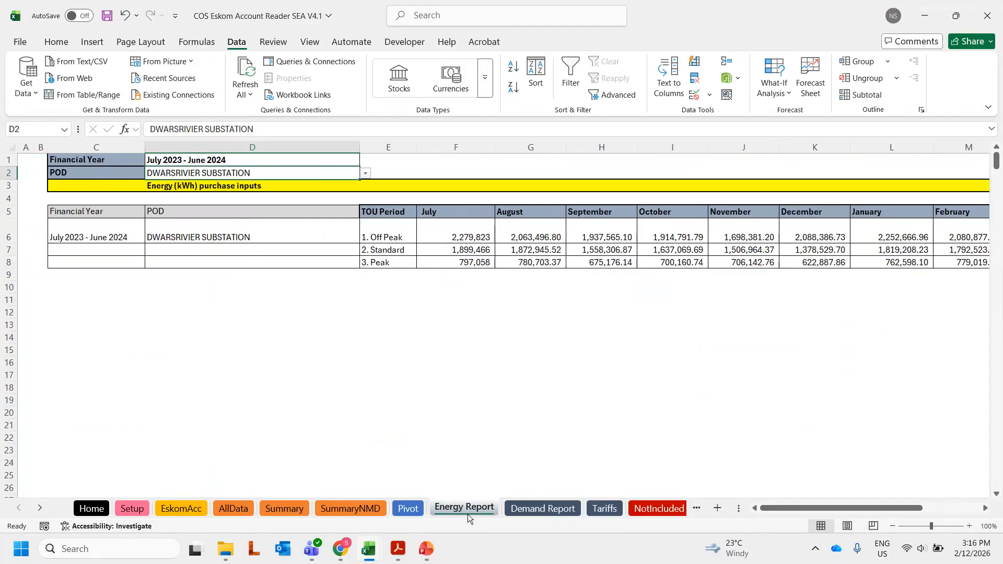
pyautogui.click(537, 510)
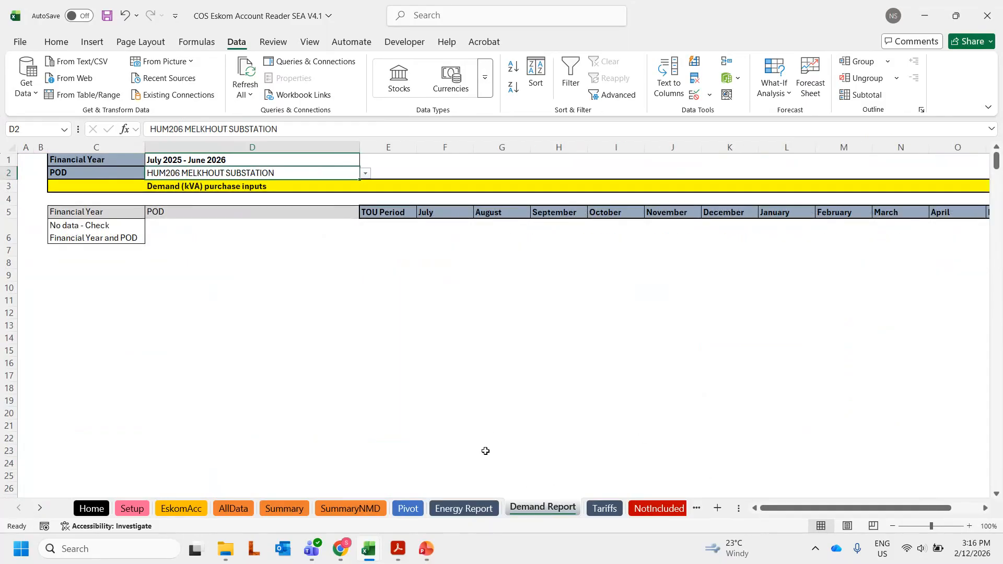
# Set the Energy Report sheet to financial year July 2023 - June 2024 and POD DWARSRIVIER SUBSTATION
pyautogui.click(467, 509)
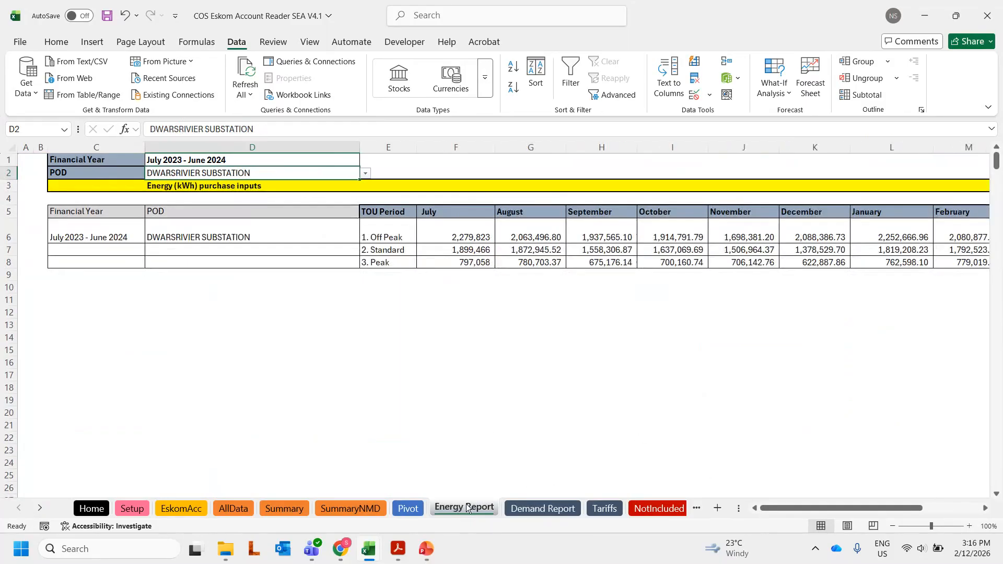
pyautogui.click(312, 162)
pyautogui.click(366, 161)
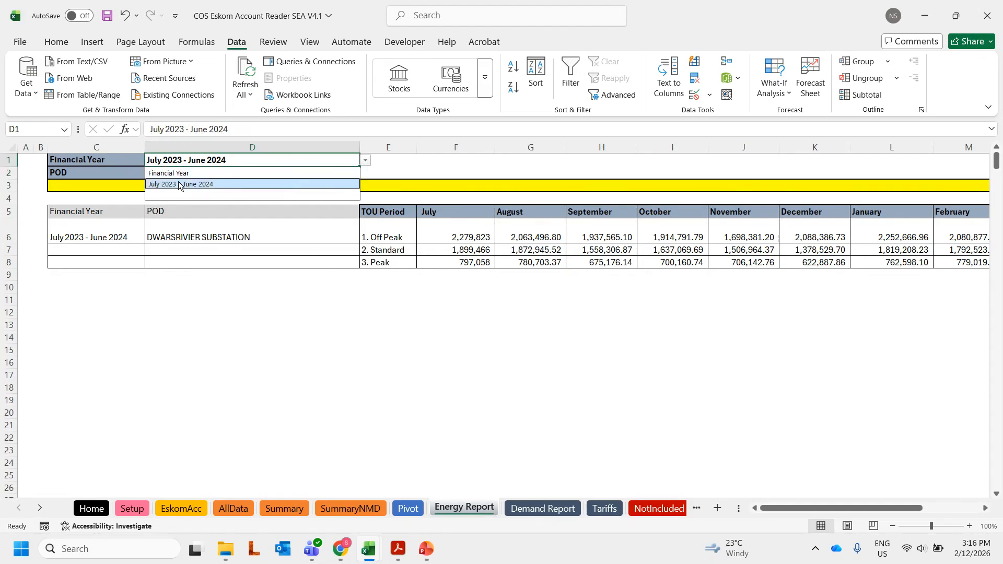
pyautogui.click(210, 186)
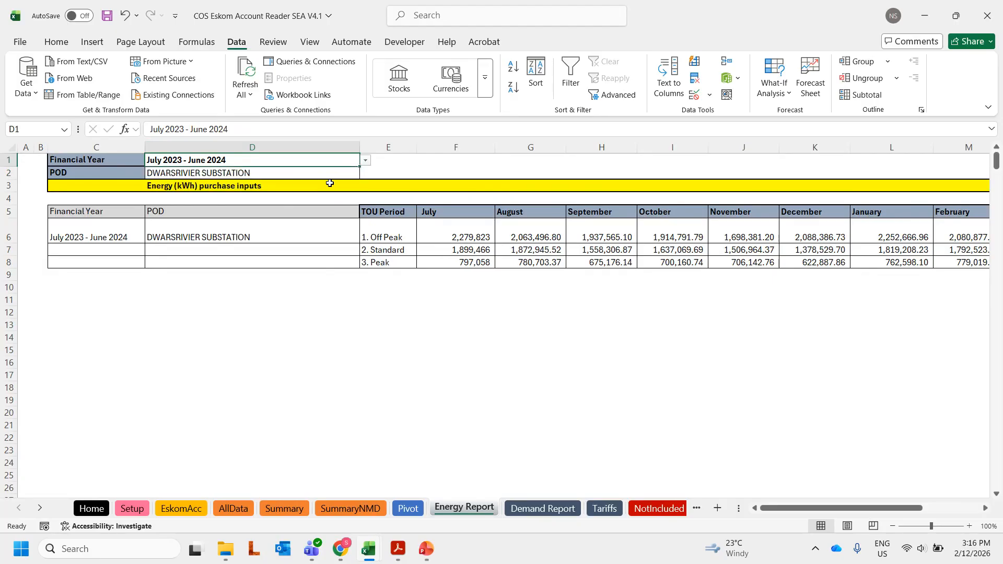
pyautogui.click(335, 174)
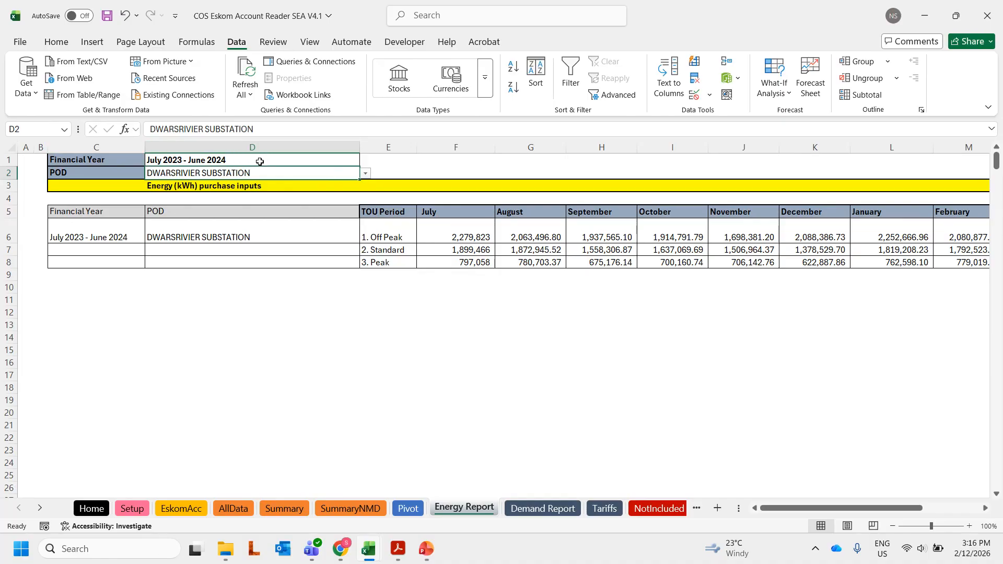
pyautogui.click(366, 174)
pyautogui.click(209, 242)
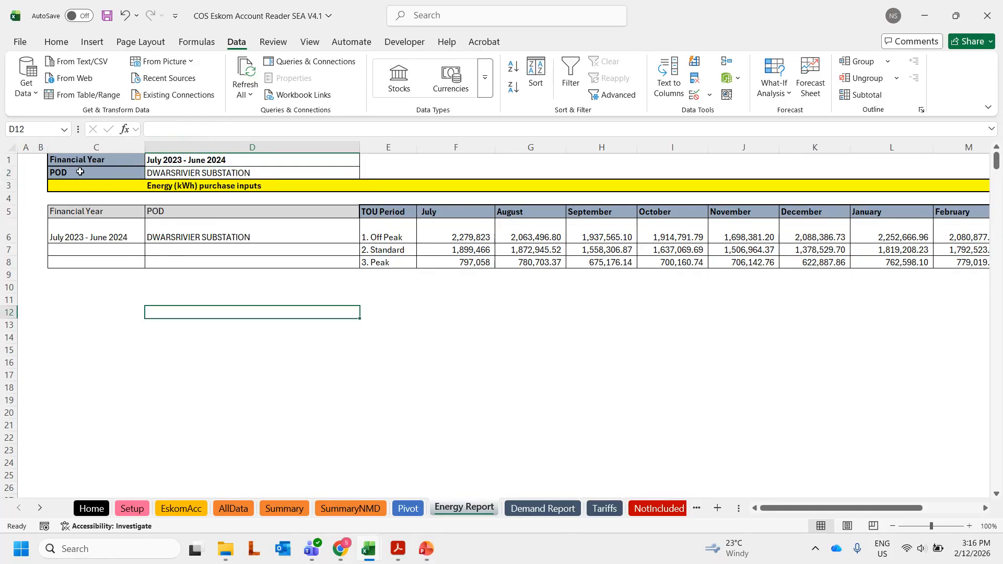
# Review the Off Peak, Standard and Peak rows and their monthly kWh purchases across the year in the energy report
pyautogui.click(402, 238)
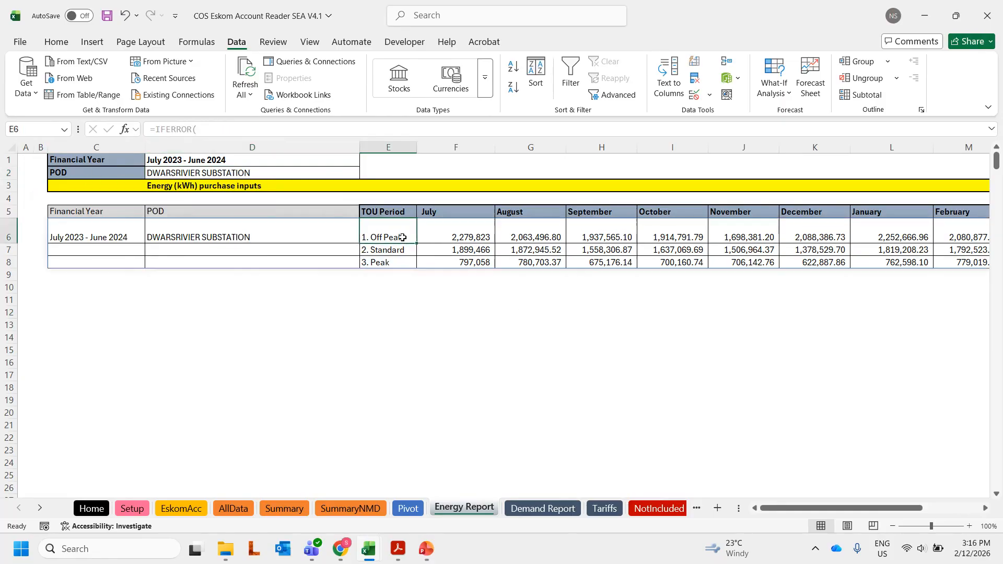
pyautogui.click(400, 250)
pyautogui.click(399, 262)
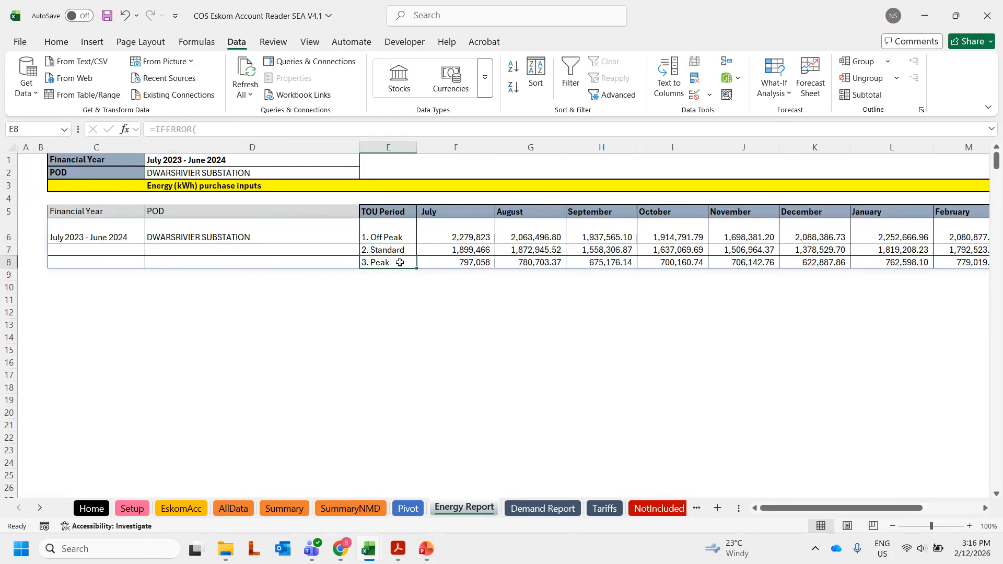
pyautogui.click(450, 237)
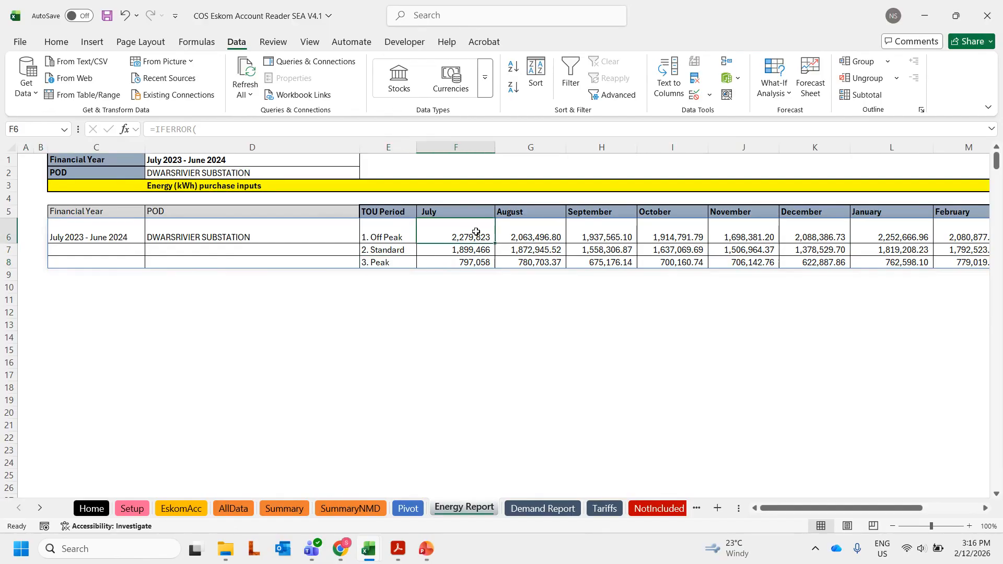
pyautogui.moveTo(822, 504); pyautogui.dragTo(656, 471)
# Copy the off-peak consumption 2,279,822.72 from the July 2023 PDF bill into cell F10 for comparison with July's value, and clear the cell
pyautogui.click(405, 556)
pyautogui.moveTo(724, 123); pyautogui.dragTo(764, 122)
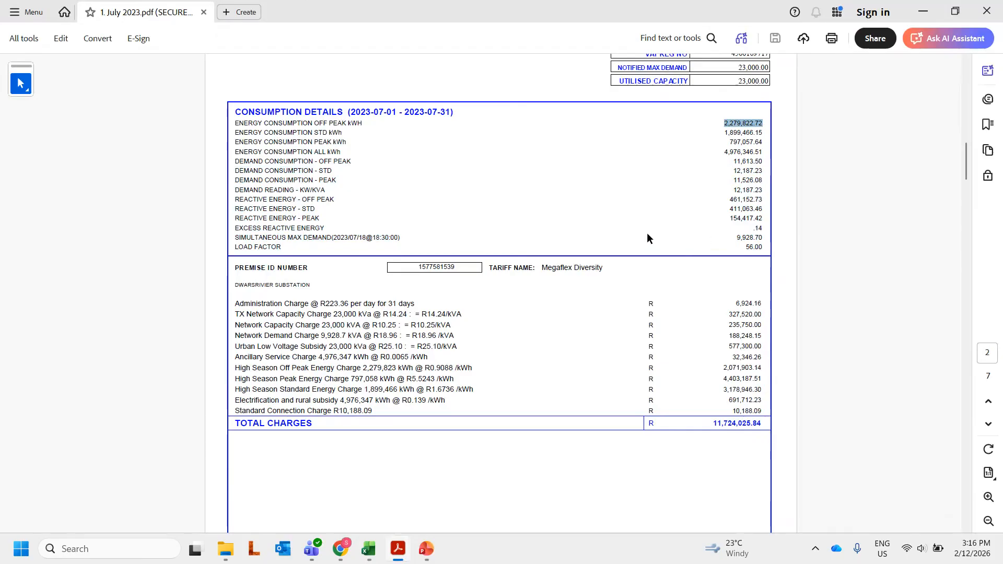
pyautogui.click(935, 20)
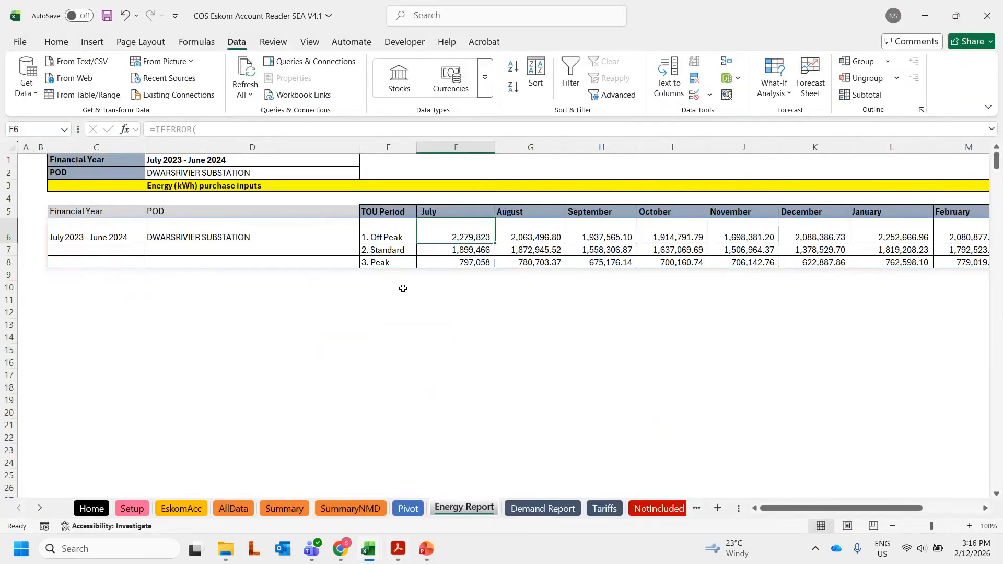
pyautogui.click(453, 287)
pyautogui.hotkey('ctrl', 'v')
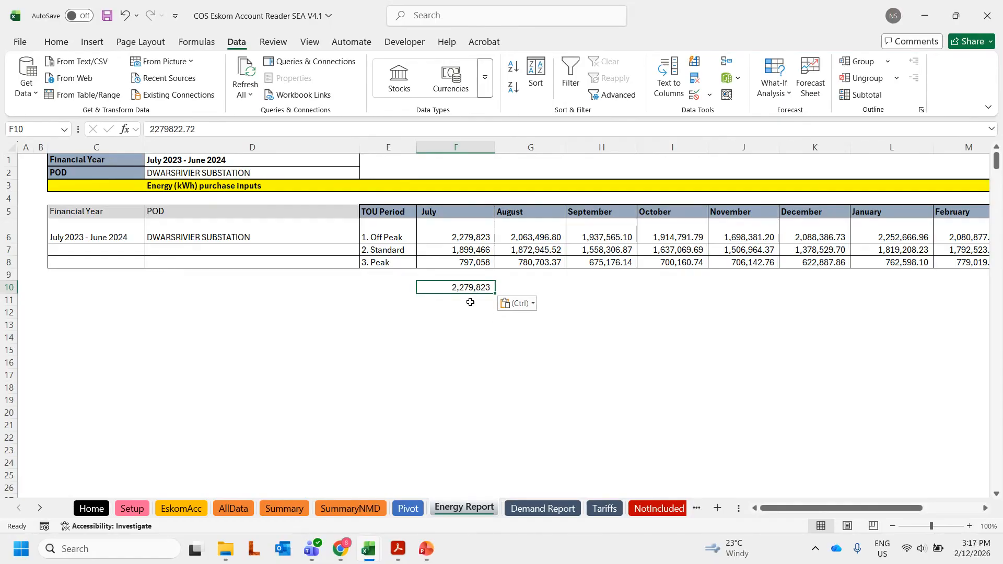
pyautogui.press('Delete')
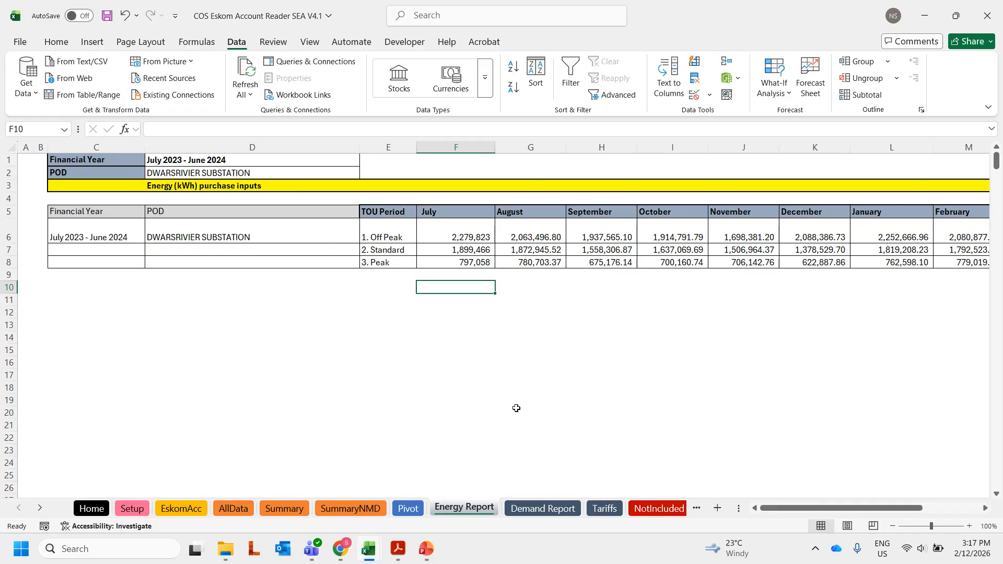
# Copy the July to June Off Peak, Standard and Peak volumes and paste them as values into the COS tool model's Energy (kWh) purchase inputs
pyautogui.moveTo(463, 233); pyautogui.dragTo(890, 258)
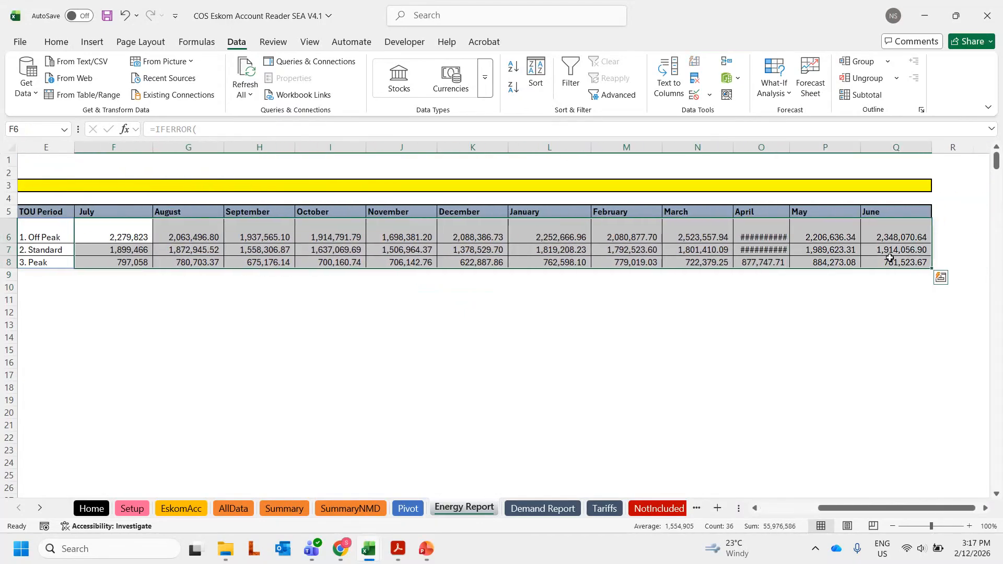
pyautogui.hotkey('ctrl', 'c')
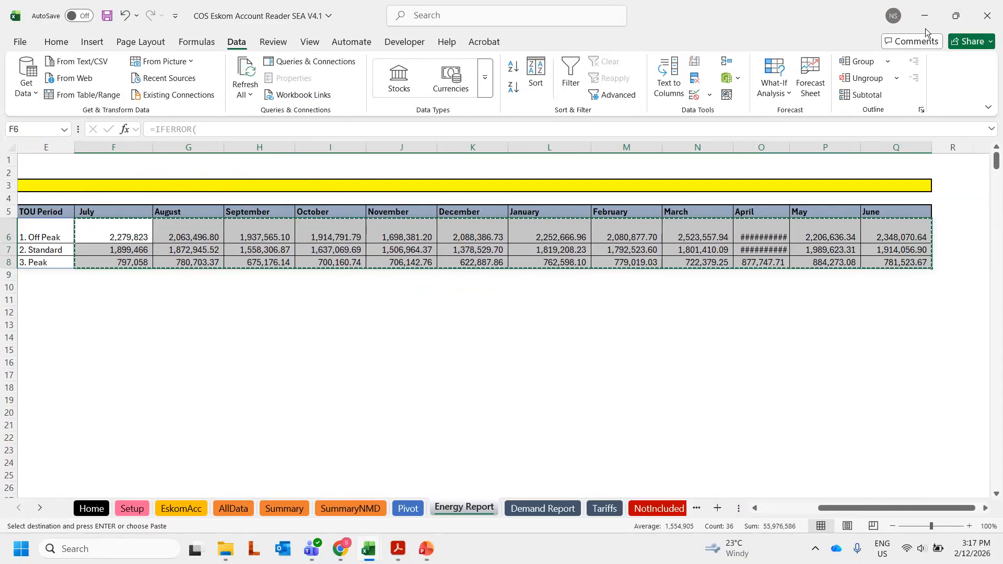
pyautogui.click(925, 9)
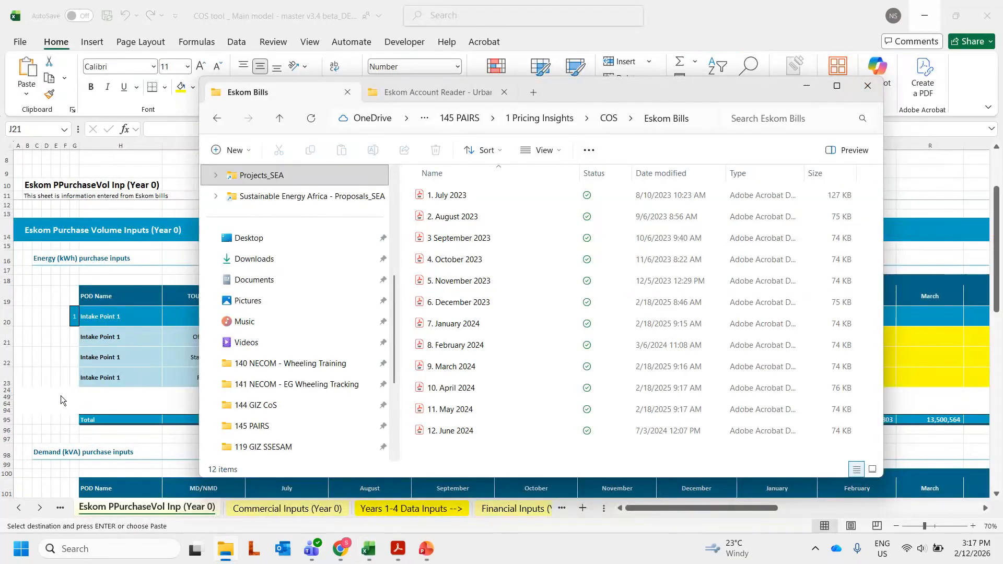
pyautogui.click(55, 386)
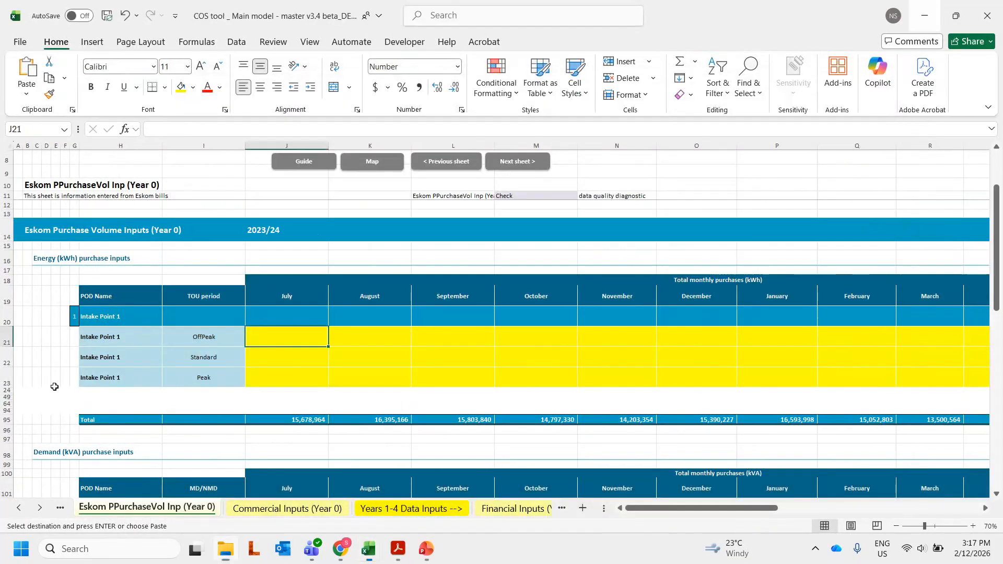
pyautogui.rightClick(286, 343)
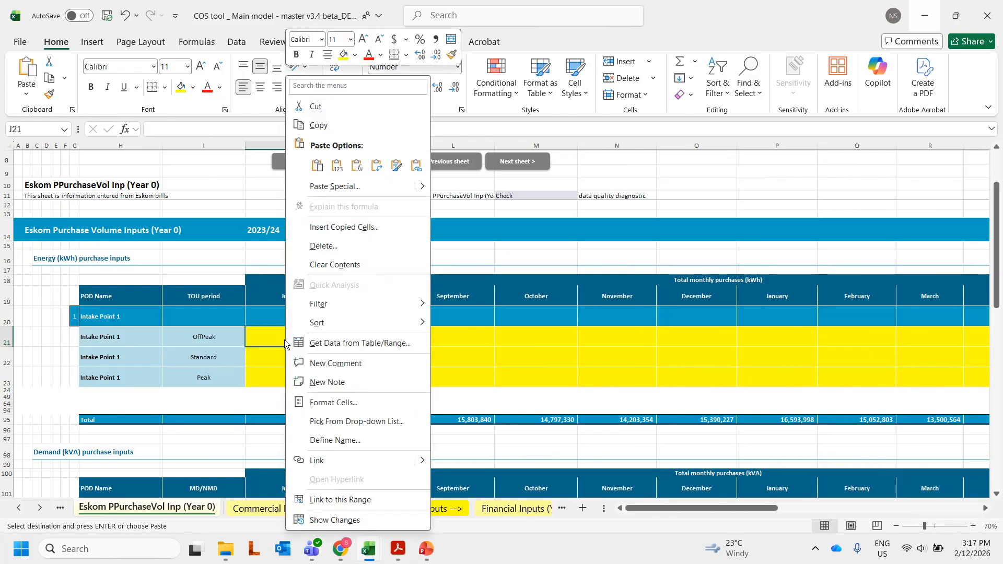
pyautogui.click(337, 166)
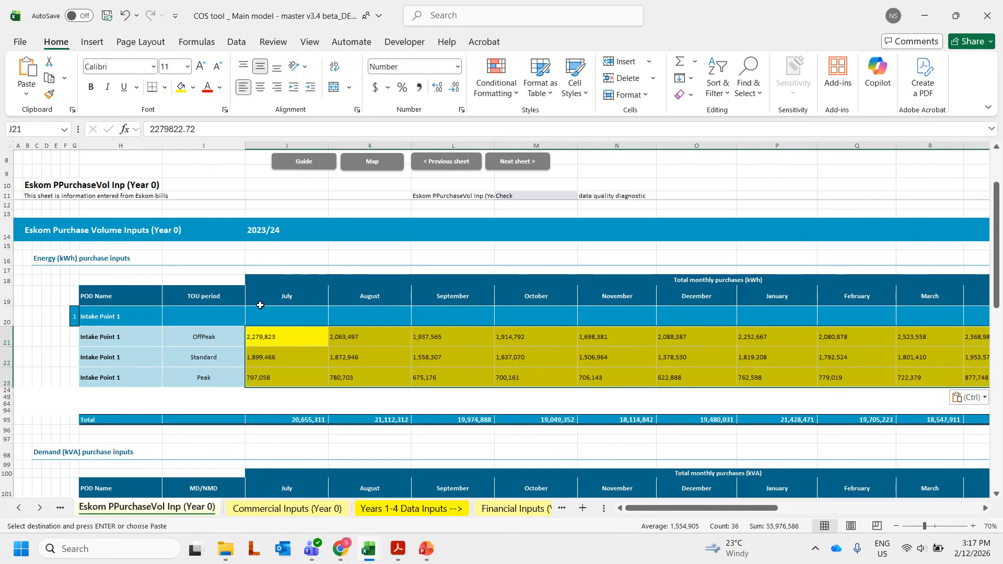
# Set the account reader's Demand Report sheet to financial year July 2023 - June 2024 and POD DWARSRIVIER SUBSTATION
pyautogui.scroll(-1, 437, 313)
pyautogui.scroll(-3, 437, 313)
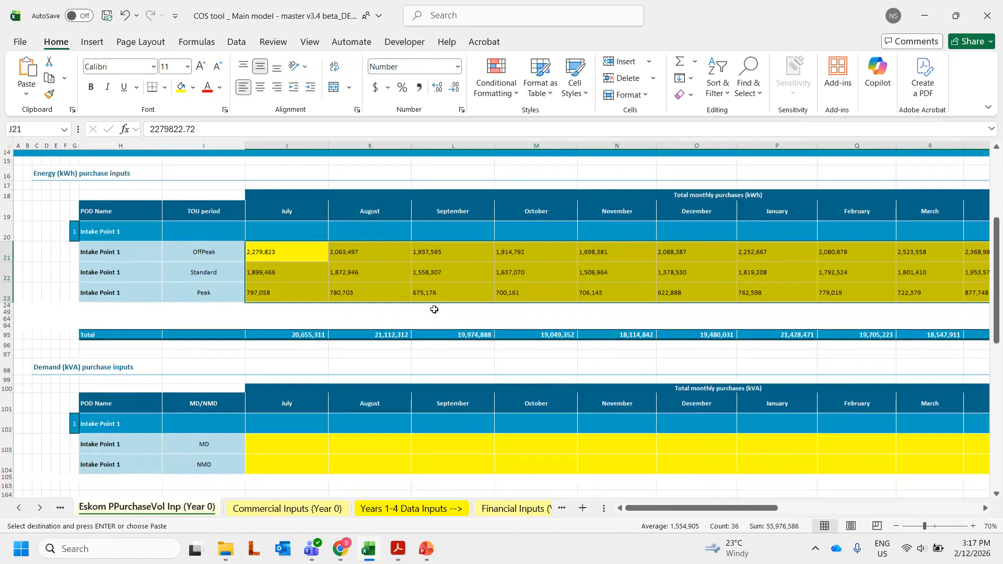
pyautogui.hotkey('alt', 'Tab')
pyautogui.click(754, 508)
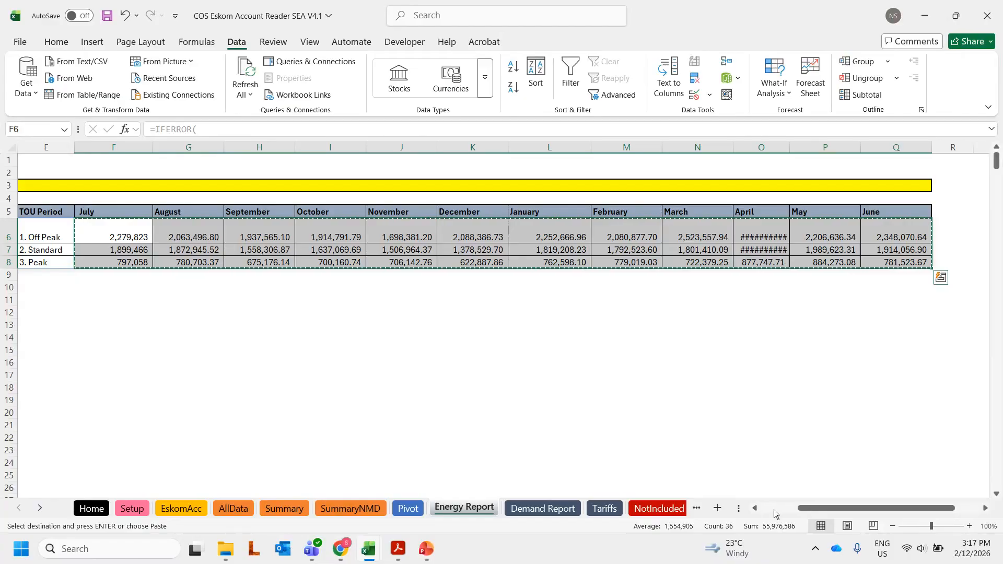
pyautogui.click(546, 510)
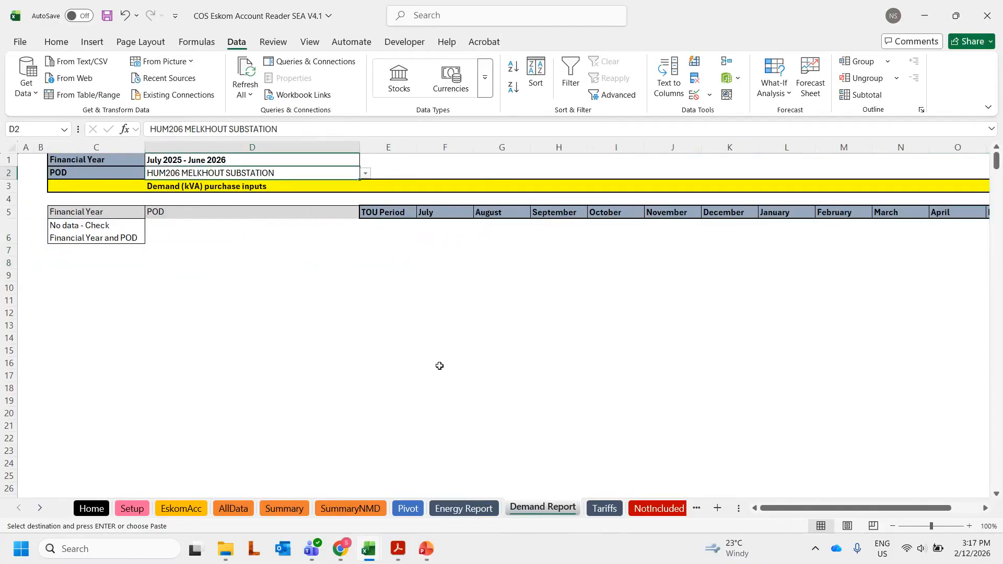
pyautogui.click(337, 157)
pyautogui.click(366, 162)
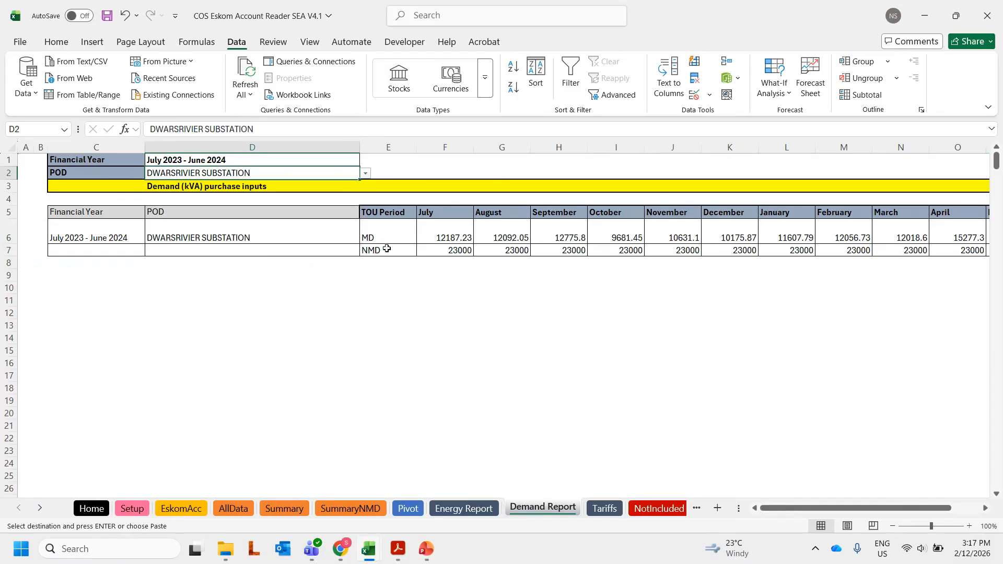
# Compare July's MD and NMD in the demand report with the demand reading and notified max demand on the July 2023 PDF bill
pyautogui.click(454, 236)
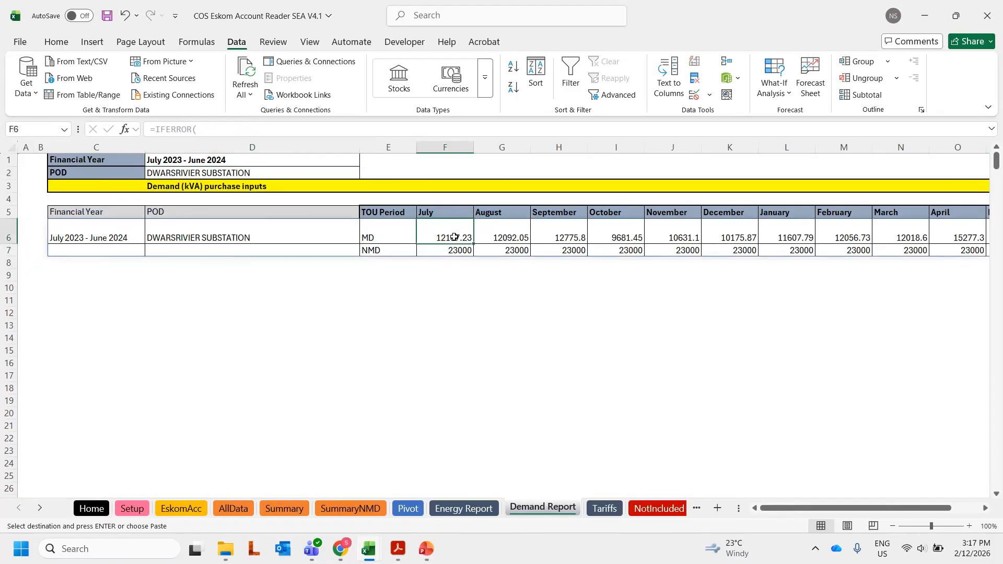
pyautogui.moveTo(452, 239); pyautogui.dragTo(452, 247)
pyautogui.click(529, 361)
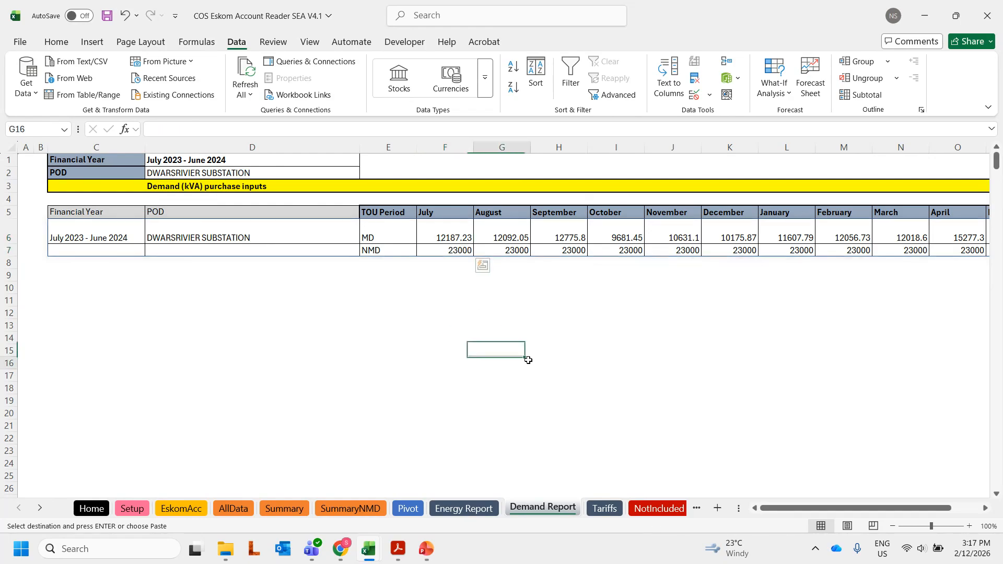
pyautogui.hotkey('alt', 'Tab')
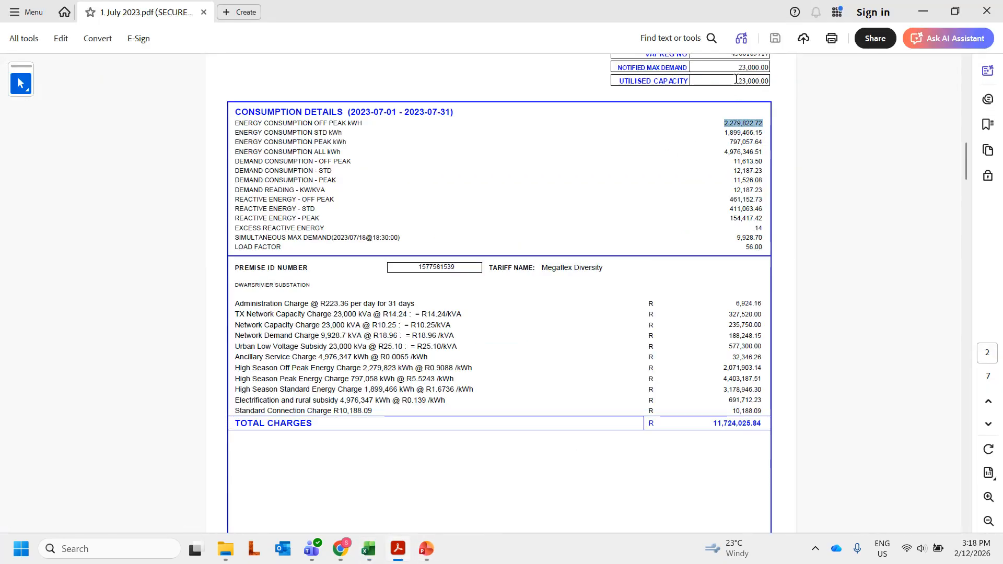
pyautogui.moveTo(739, 68); pyautogui.dragTo(773, 68)
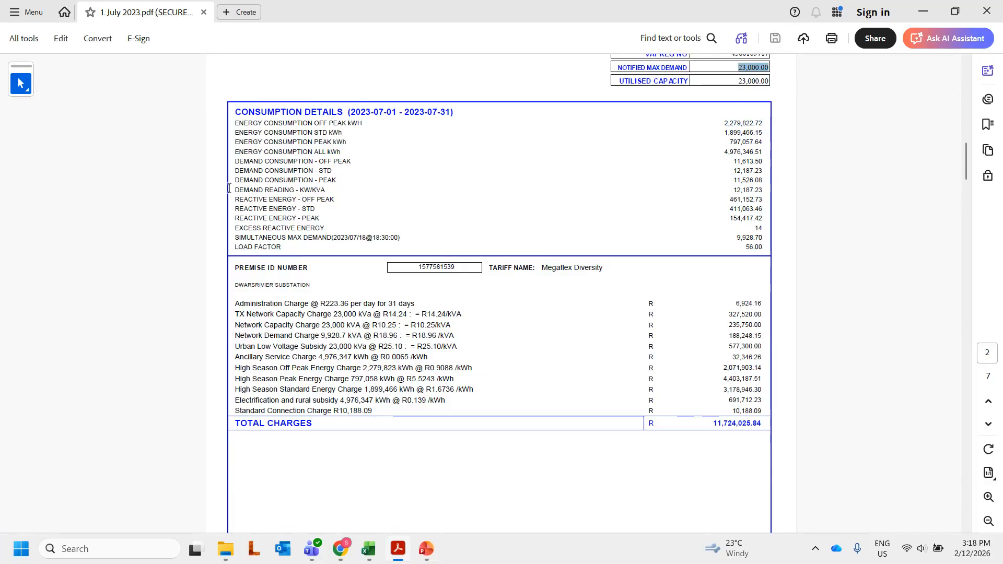
pyautogui.moveTo(233, 190); pyautogui.dragTo(756, 193)
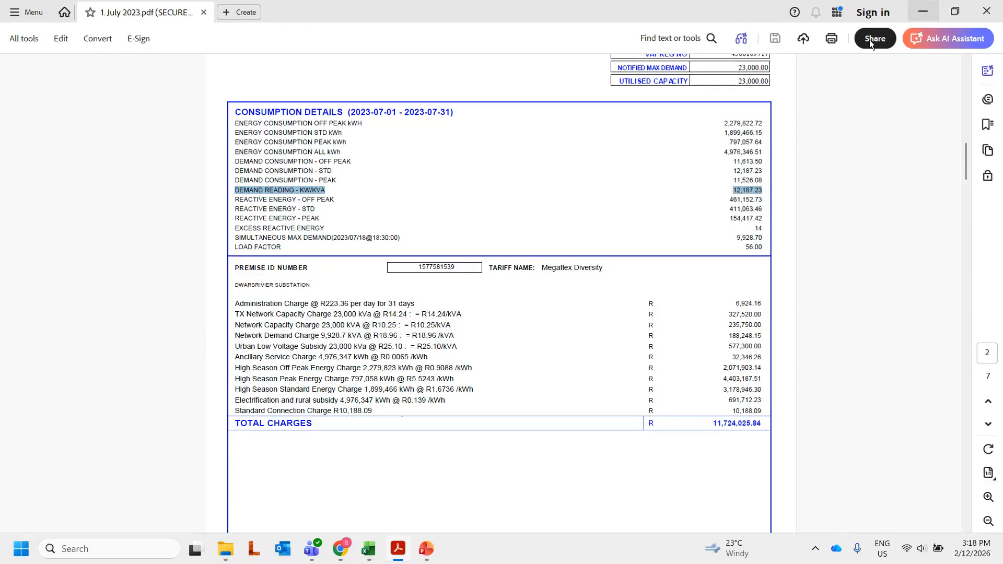
pyautogui.doubleClick(907, 17)
pyautogui.press('super+Down')
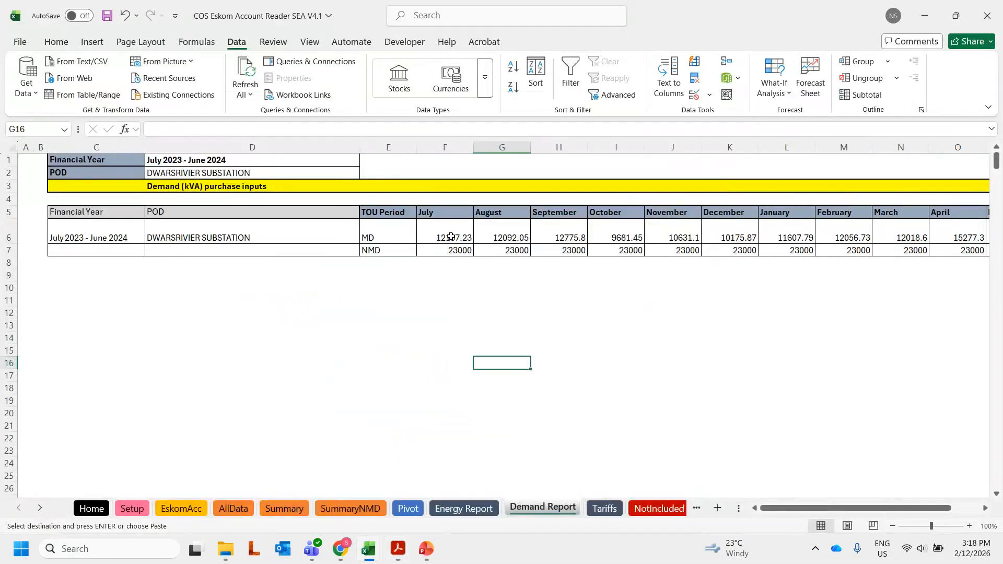
# Copy the monthly MD and NMD values and paste them as values into the COS tool model's Demand (kVA) purchase inputs for Intake Point 1
pyautogui.click(443, 285)
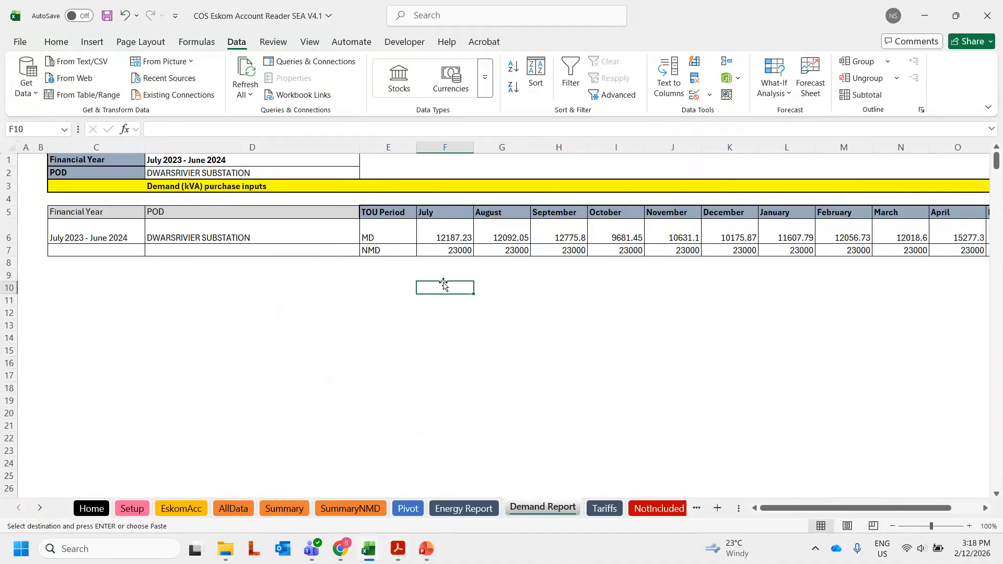
pyautogui.moveTo(450, 238); pyautogui.dragTo(935, 250)
pyautogui.hotkey('ctrl', 'c')
pyautogui.moveTo(369, 554)
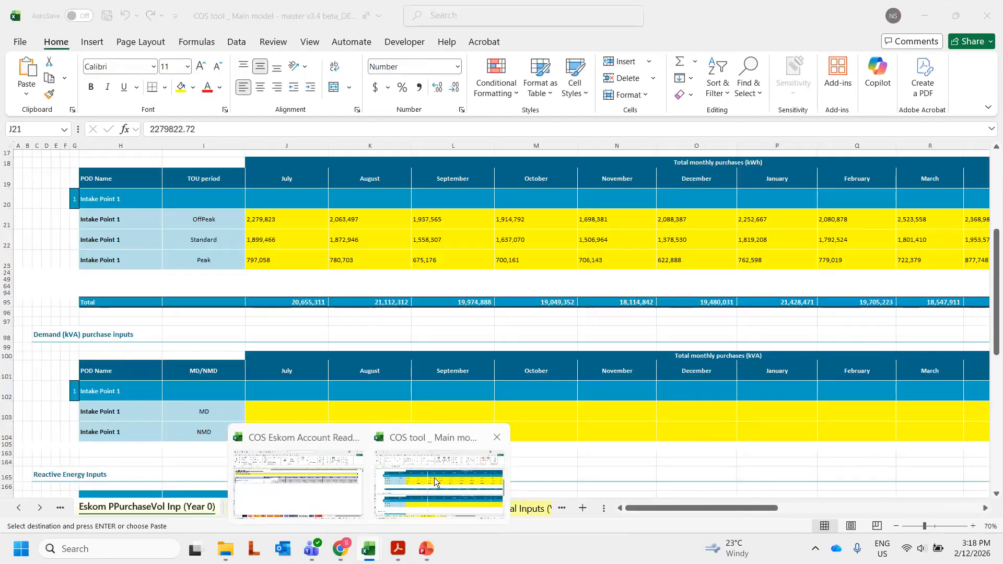
pyautogui.click(412, 448)
pyautogui.click(289, 417)
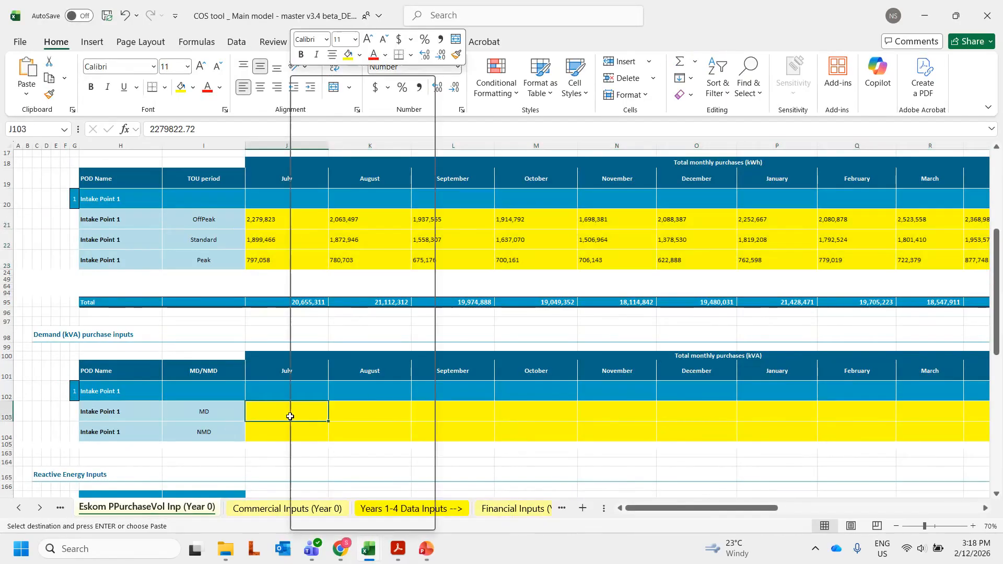
pyautogui.rightClick(288, 415)
pyautogui.click(342, 166)
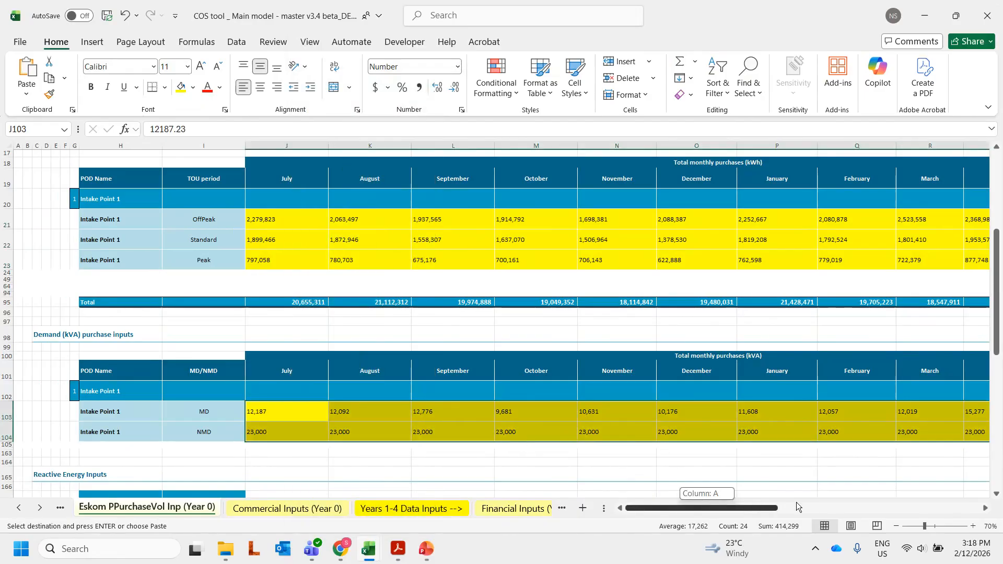
# Examine the annual and seasonal demand values and the total energy for each TOU period beside the Year 0 monthly inputs
pyautogui.click(977, 509)
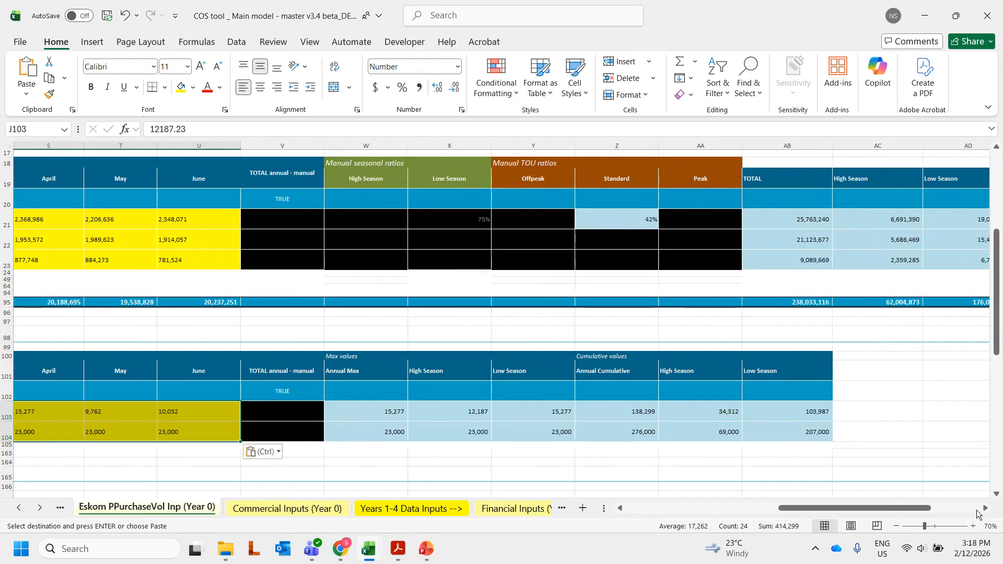
pyautogui.click(373, 413)
pyautogui.click(445, 427)
pyautogui.press('Left')
pyautogui.click(805, 219)
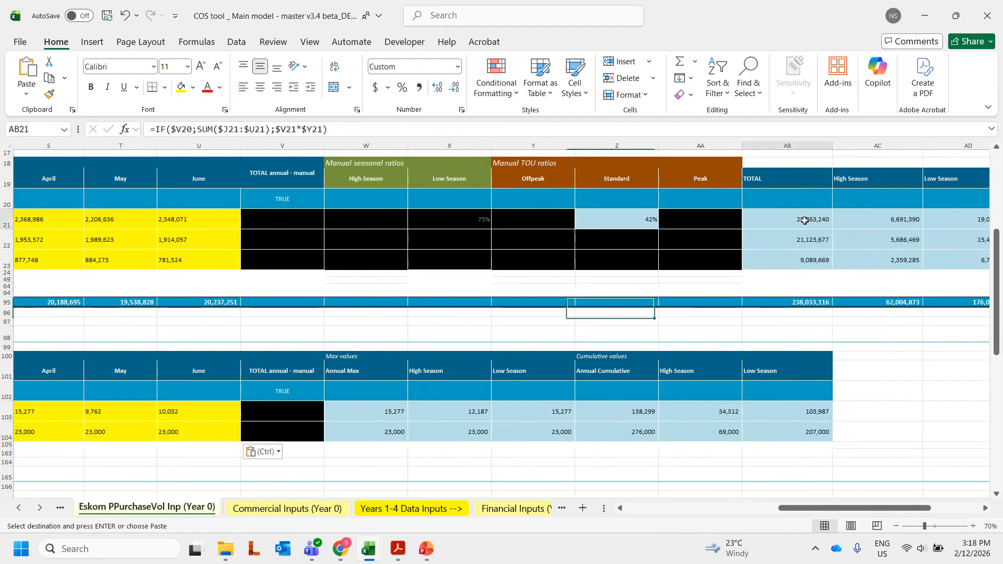
pyautogui.click(798, 242)
pyautogui.click(797, 260)
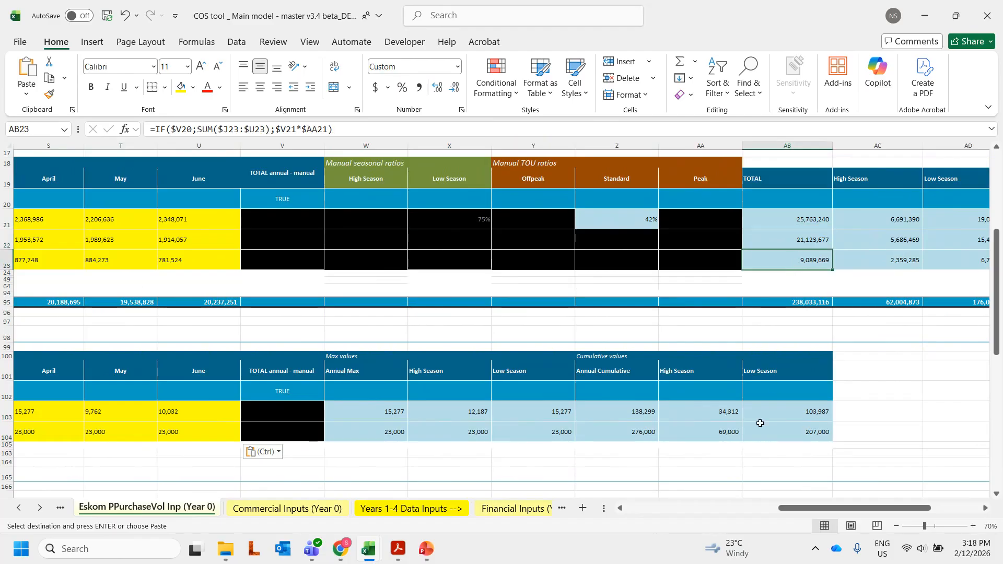
# Review the power factor inputs for the intake points in the Reactive Energy Inputs section below the demand purchase inputs
pyautogui.click(639, 509)
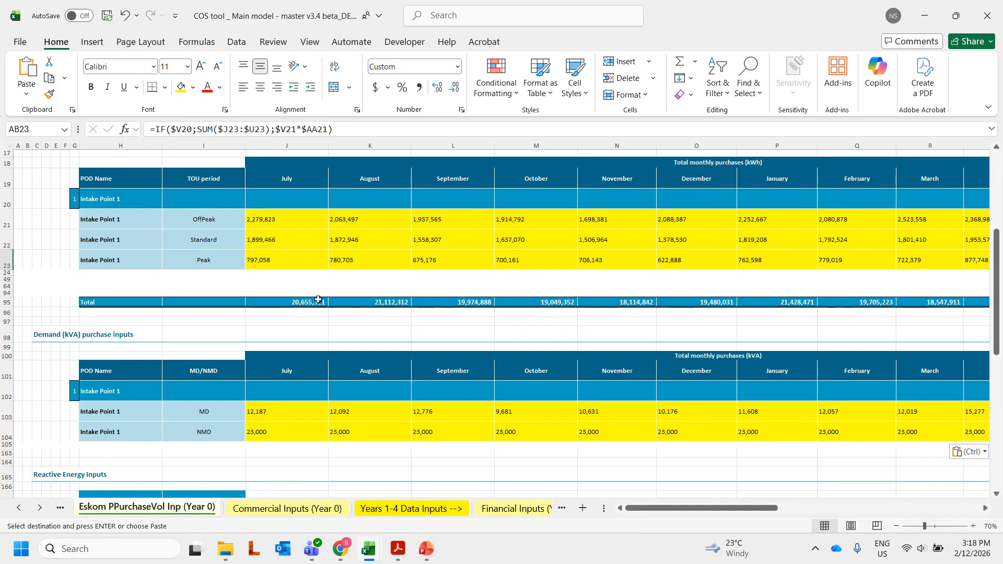
pyautogui.scroll(-5, 348, 338)
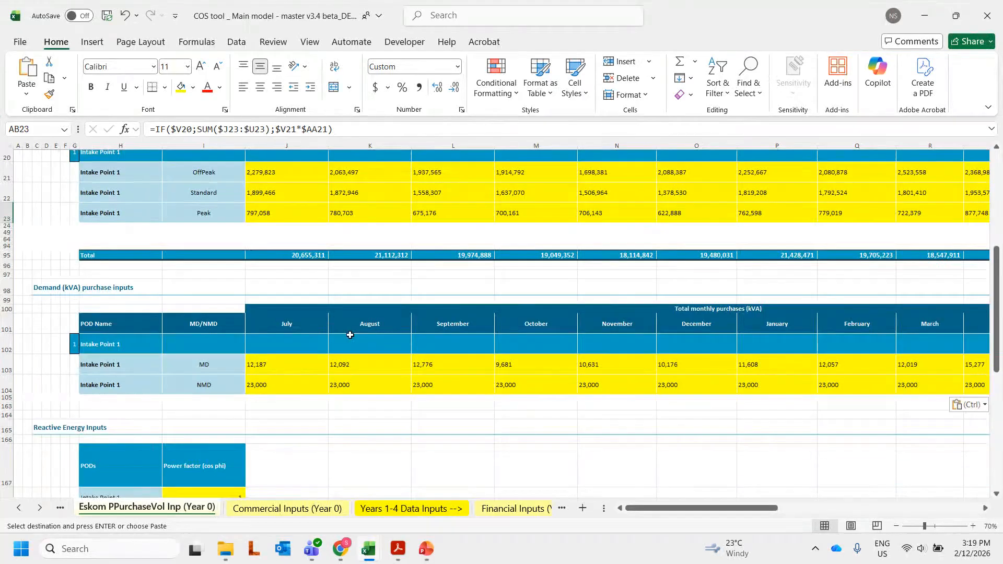
pyautogui.hotkey('ctrl', 'v')
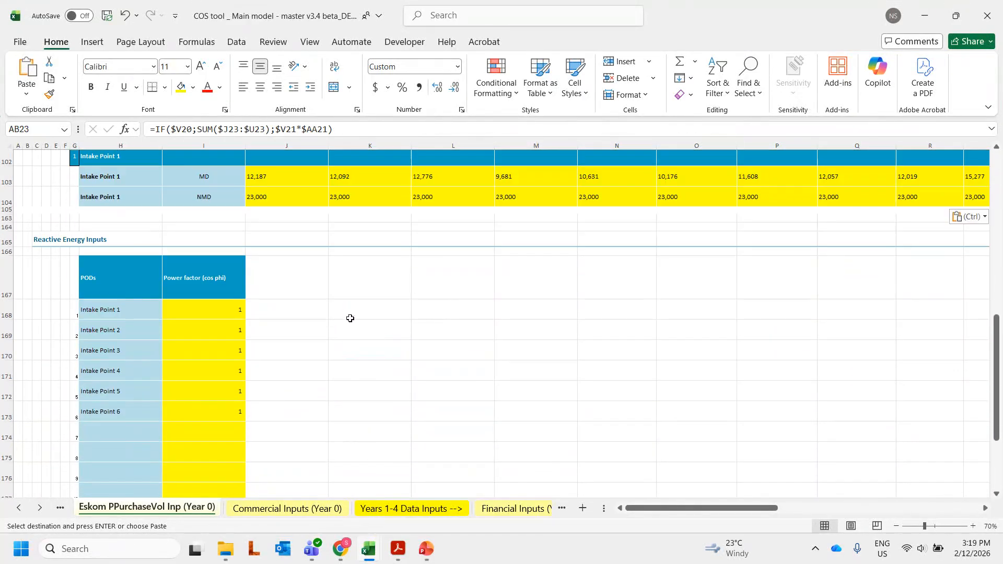
pyautogui.click(207, 311)
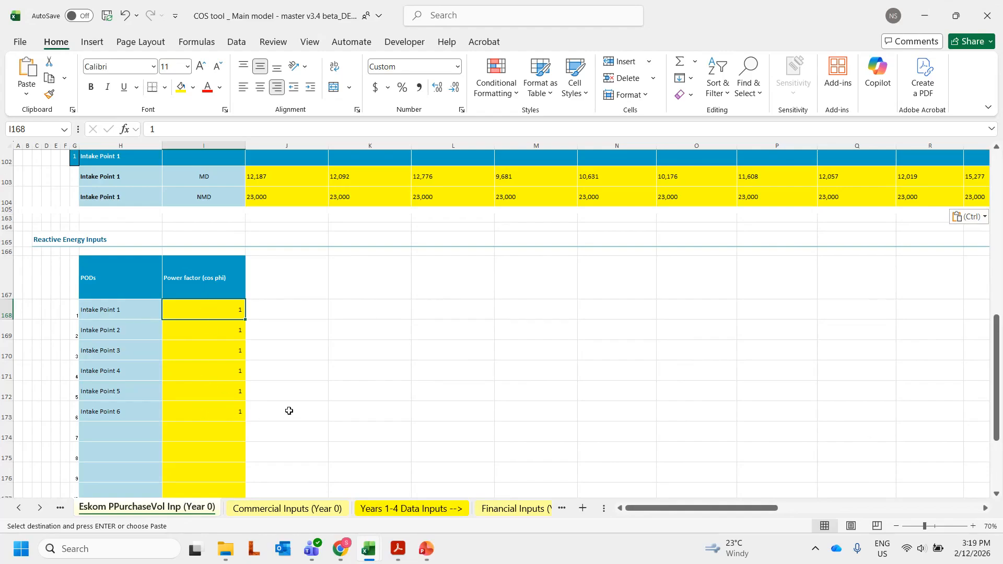
pyautogui.scroll(1, 289, 405)
pyautogui.scroll(6, 288, 405)
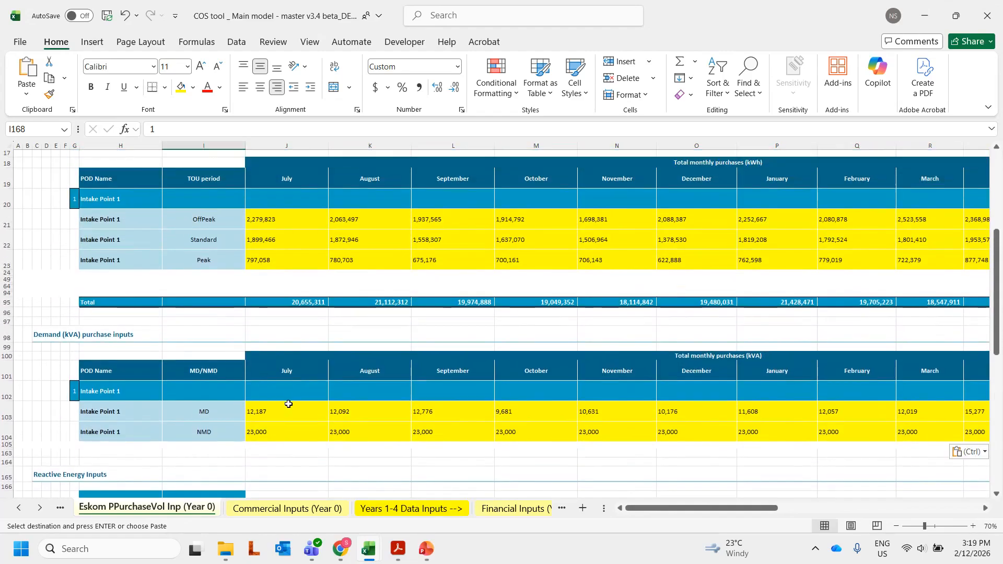
pyautogui.scroll(1, 284, 402)
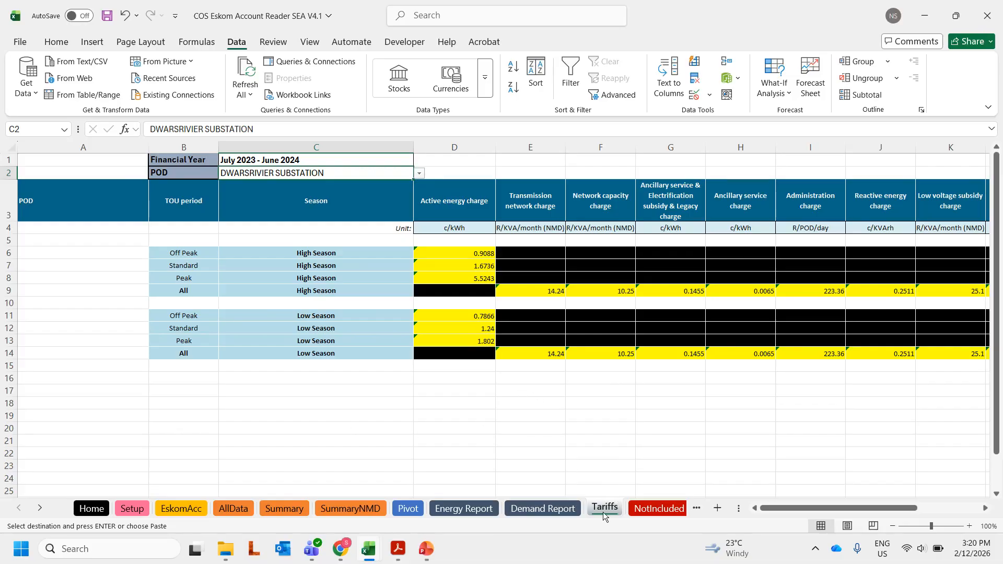
# Check the administration charge and High Season Off Peak energy rate on the July 2023 PDF bill against the account reader's Tariffs sheet
pyautogui.click(398, 559)
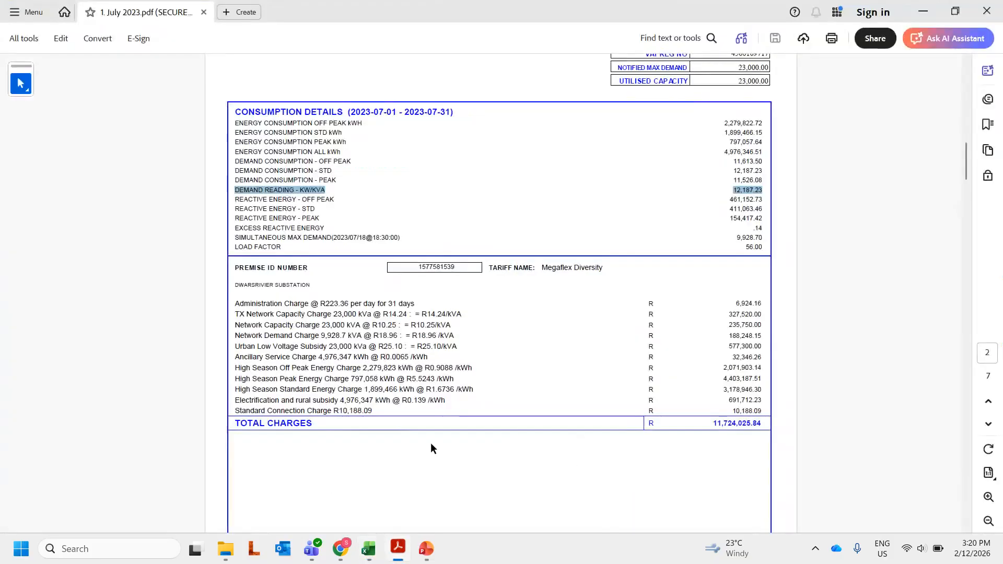
pyautogui.click(465, 371)
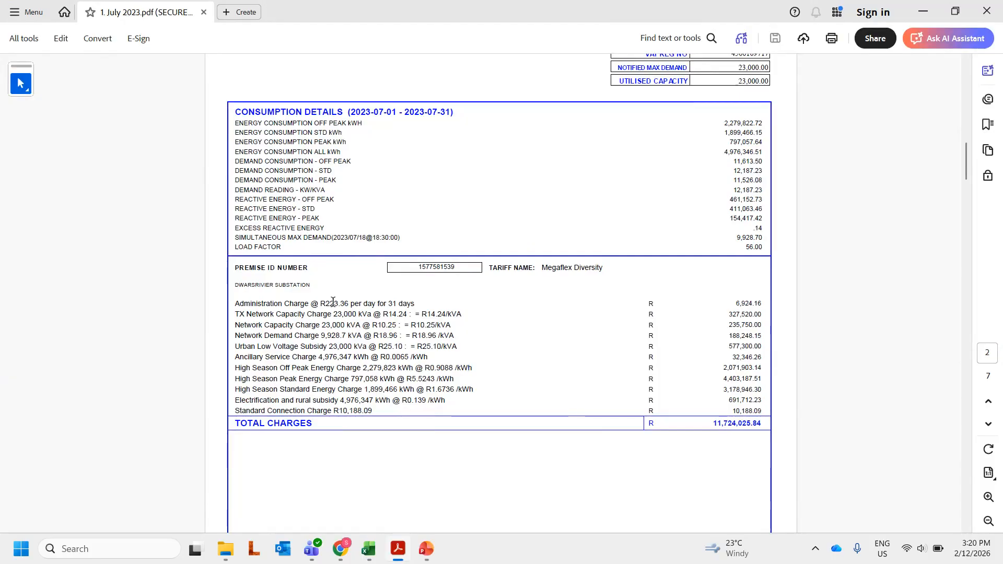
pyautogui.moveTo(323, 303); pyautogui.dragTo(348, 303)
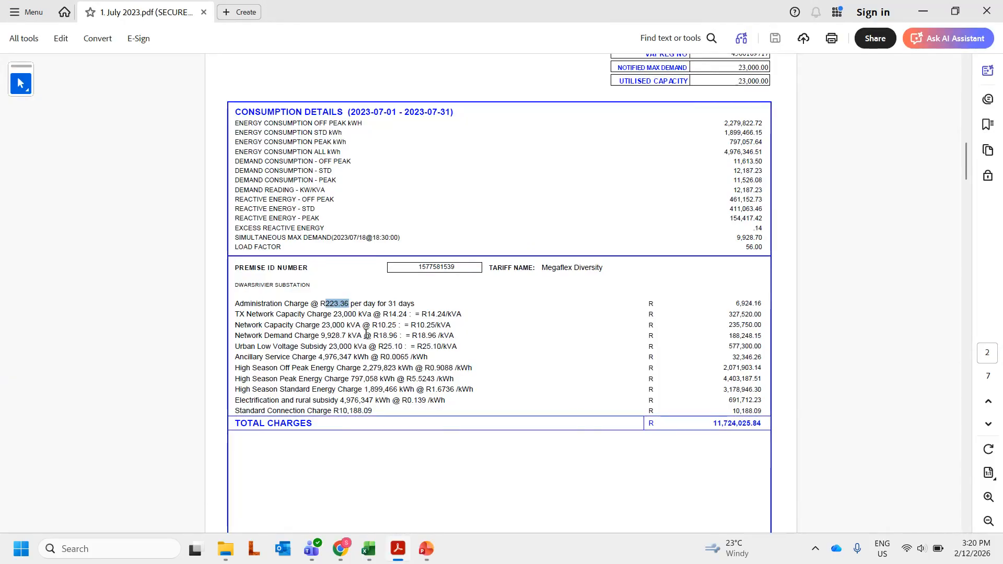
pyautogui.moveTo(425, 368); pyautogui.dragTo(473, 368)
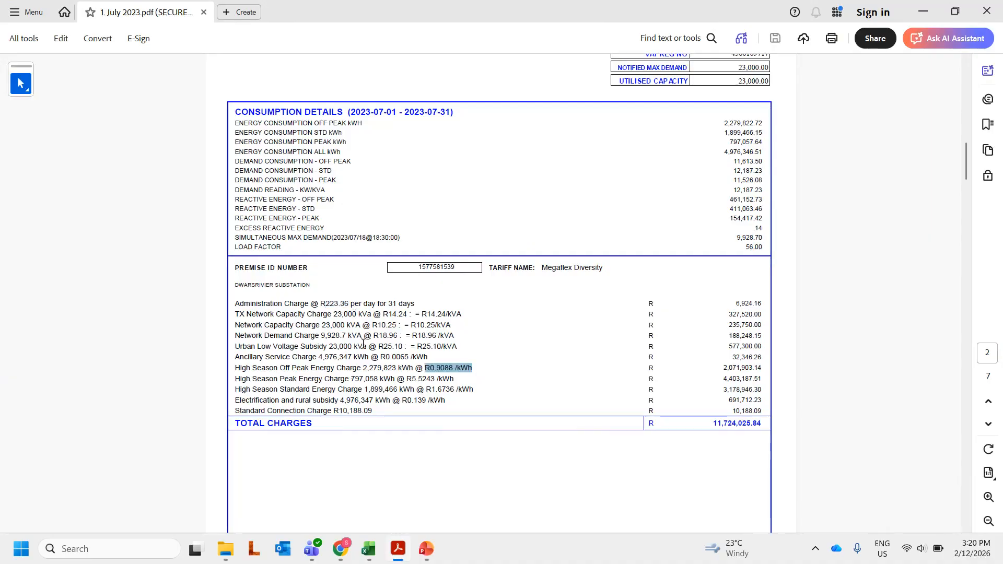
pyautogui.click(922, 15)
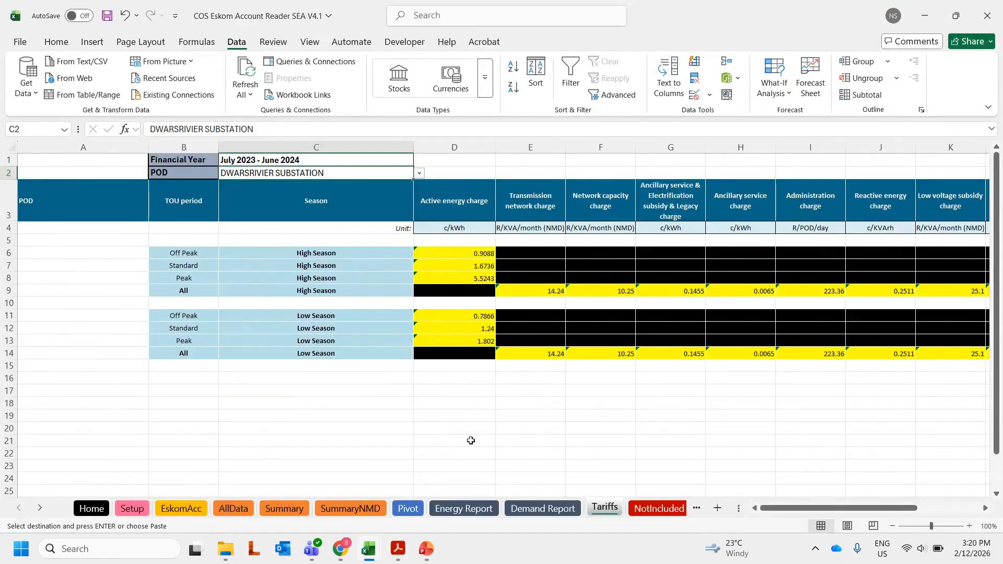
# Look at the High Season purchase tariff section on the COS tool model's Eskom Tariff Inputs (Year 1) sheet
pyautogui.hotkey('alt', 'Tab')
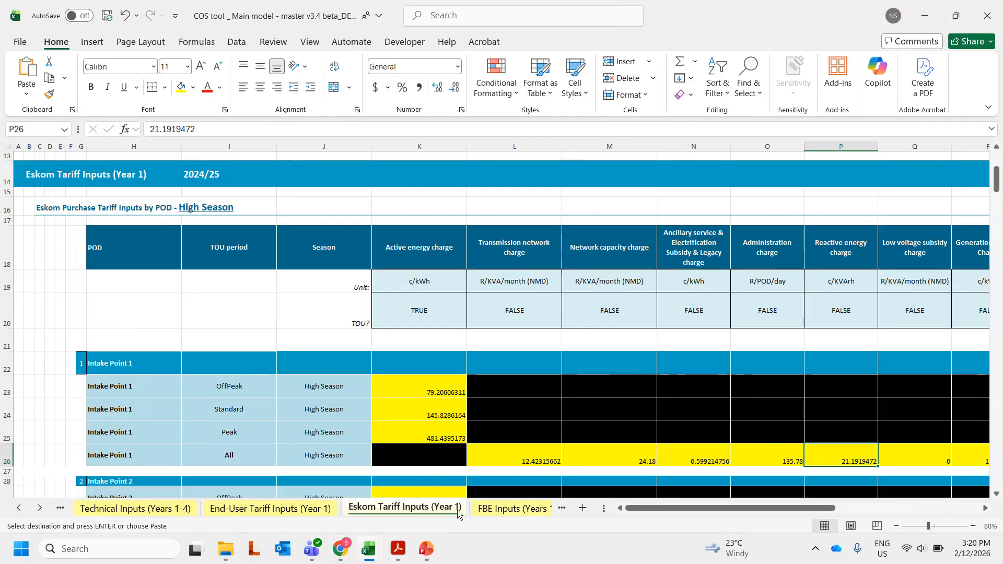
pyautogui.click(205, 214)
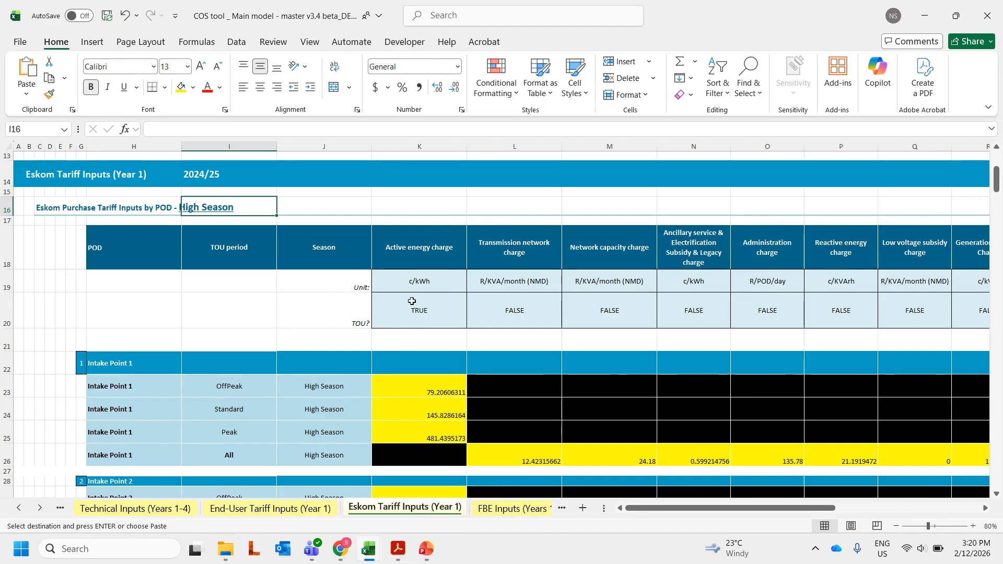
pyautogui.click(923, 18)
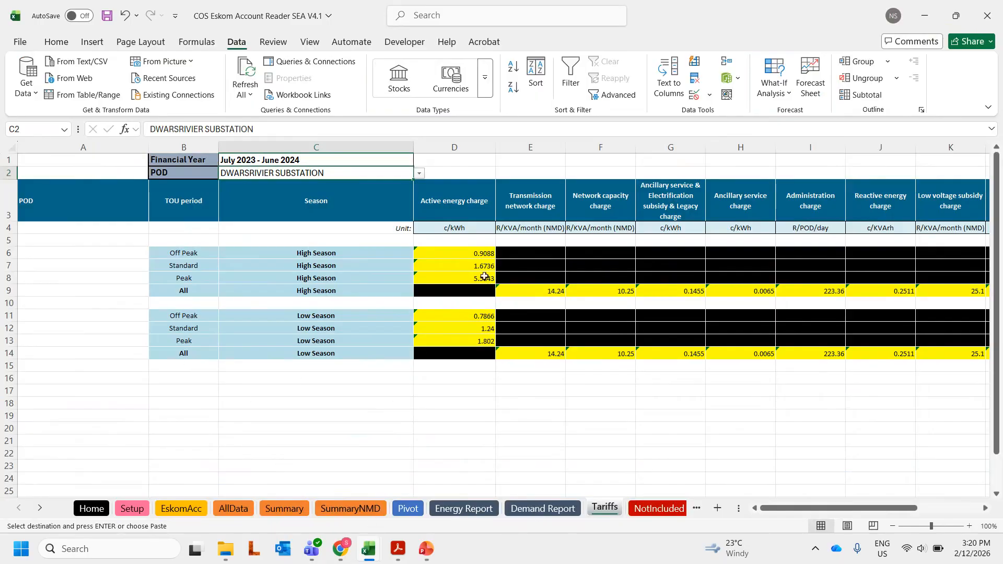
# Check the financial year selection on the account reader's Tariffs sheet against the year of the COS tool model's Eskom tariff inputs
pyautogui.click(460, 253)
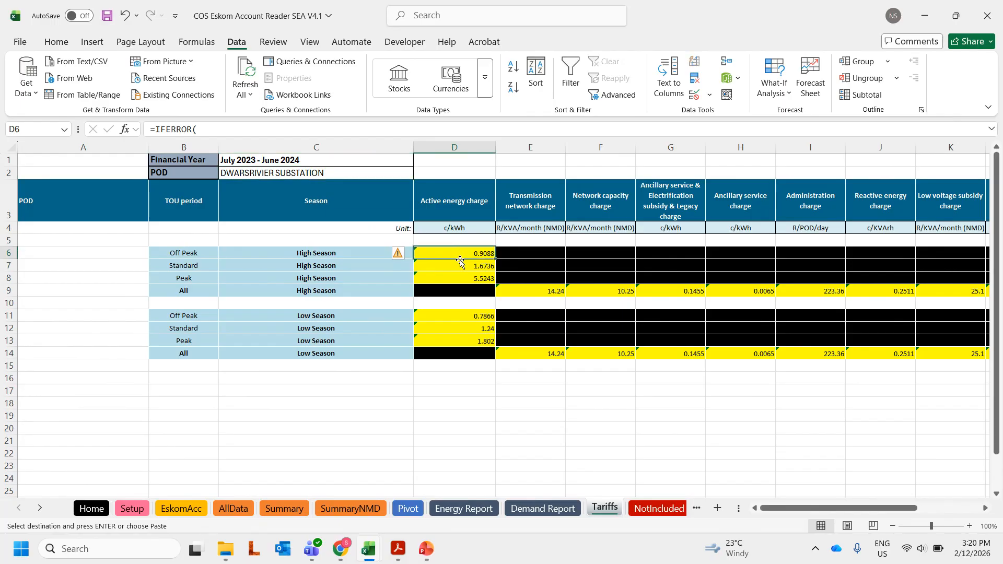
pyautogui.click(324, 161)
pyautogui.click(421, 162)
pyautogui.click(421, 163)
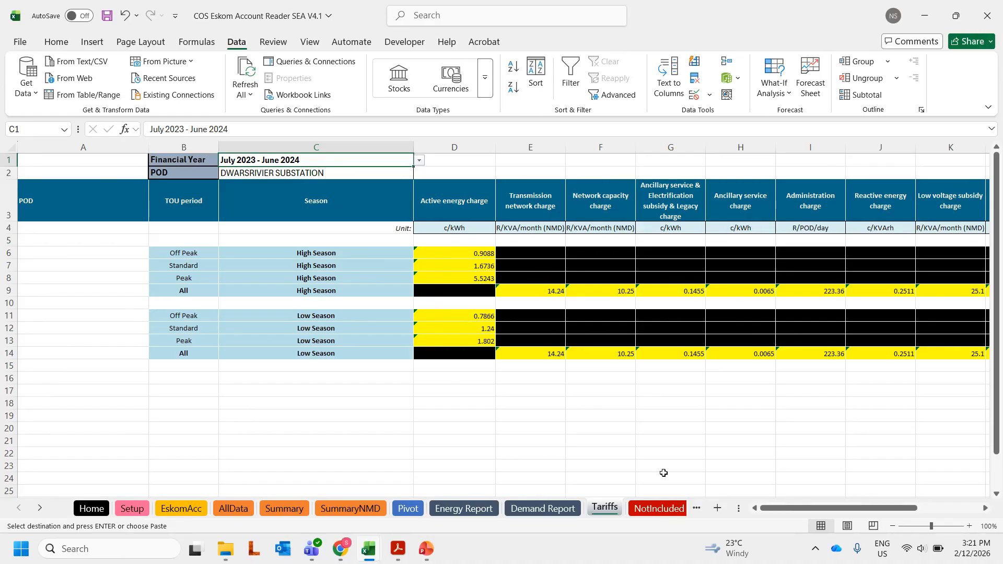
pyautogui.moveTo(844, 512); pyautogui.dragTo(680, 428)
pyautogui.moveTo(370, 558)
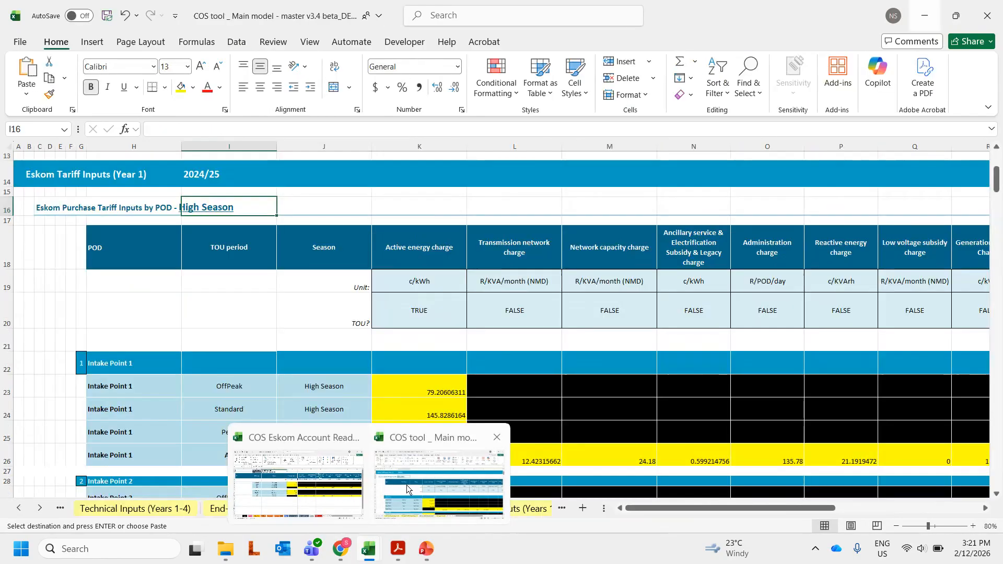
pyautogui.click(407, 485)
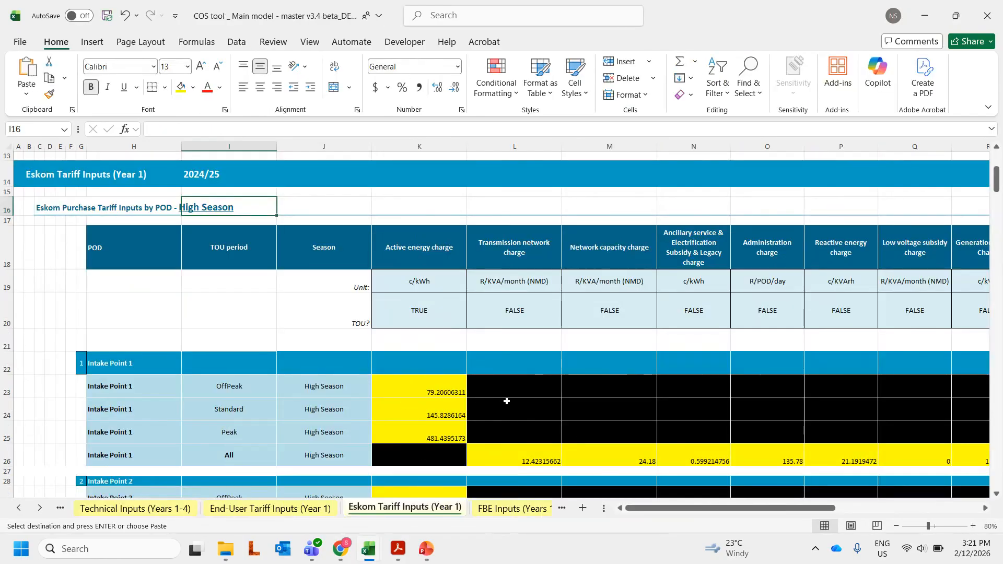
pyautogui.click(925, 16)
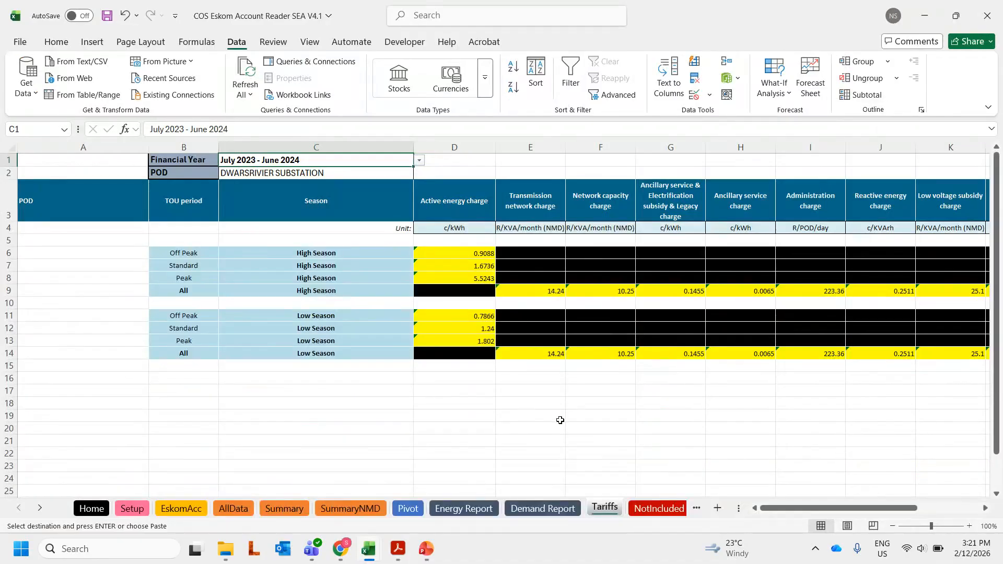
# Examine how the Tariffs sheet's combined Ancillary service & Electrification subsidy & Legacy charge is calculated from its three component columns
pyautogui.moveTo(791, 509)
pyautogui.mouseDown()
pyautogui.moveTo(817, 508)
pyautogui.moveTo(802, 501)
pyautogui.mouseUp()
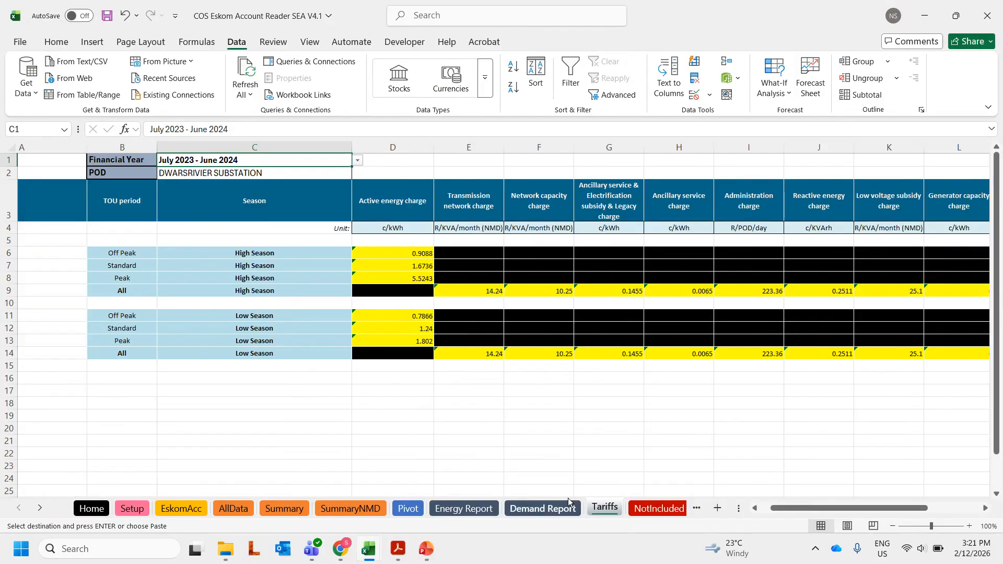
pyautogui.click(621, 217)
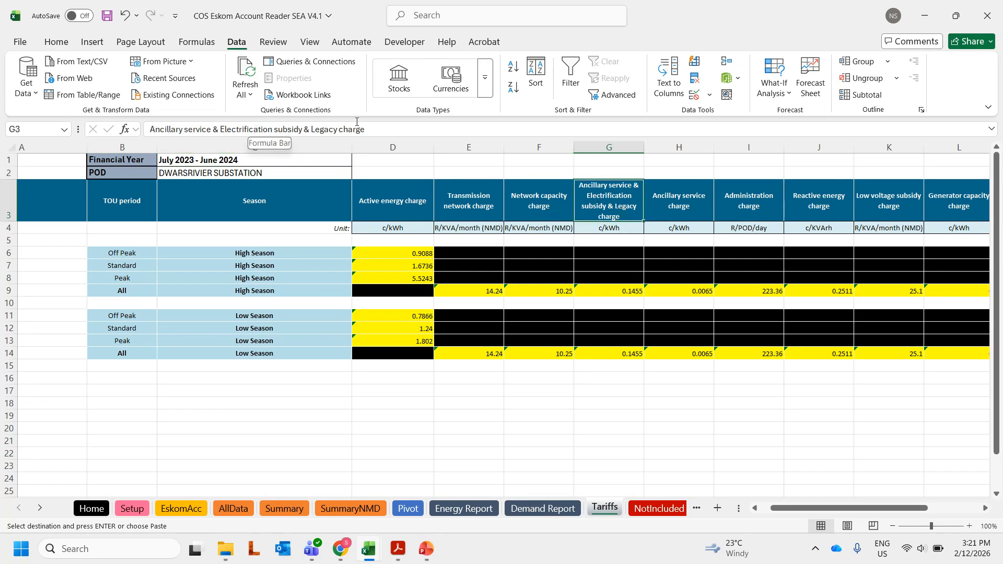
pyautogui.moveTo(792, 511); pyautogui.dragTo(838, 514)
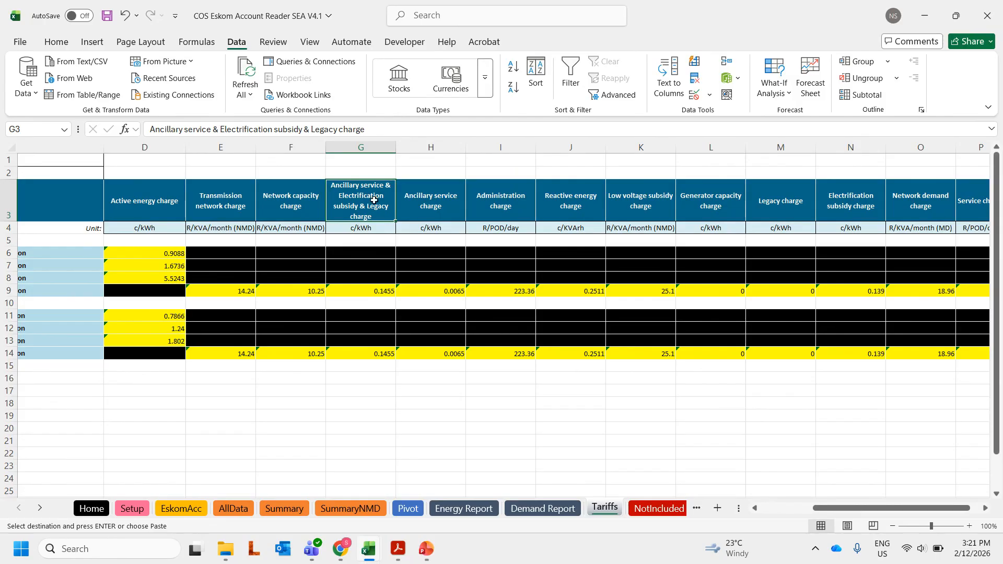
pyautogui.click(374, 290)
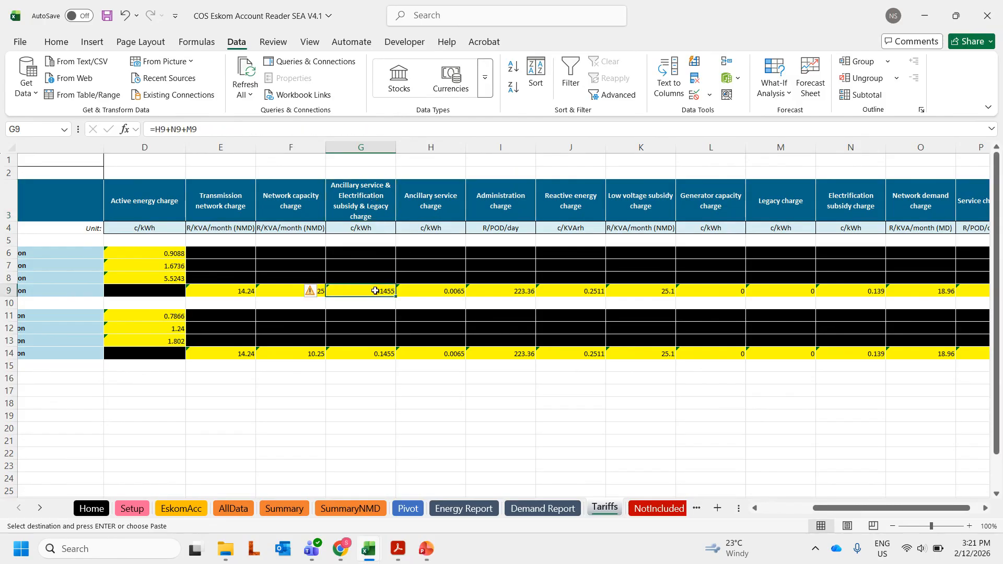
pyautogui.click(212, 129)
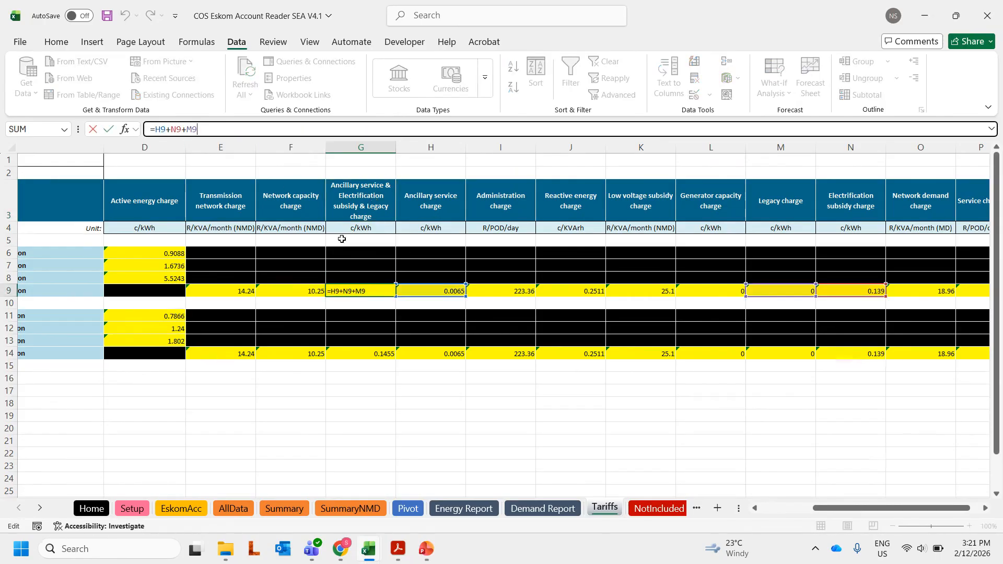
pyautogui.press('Escape')
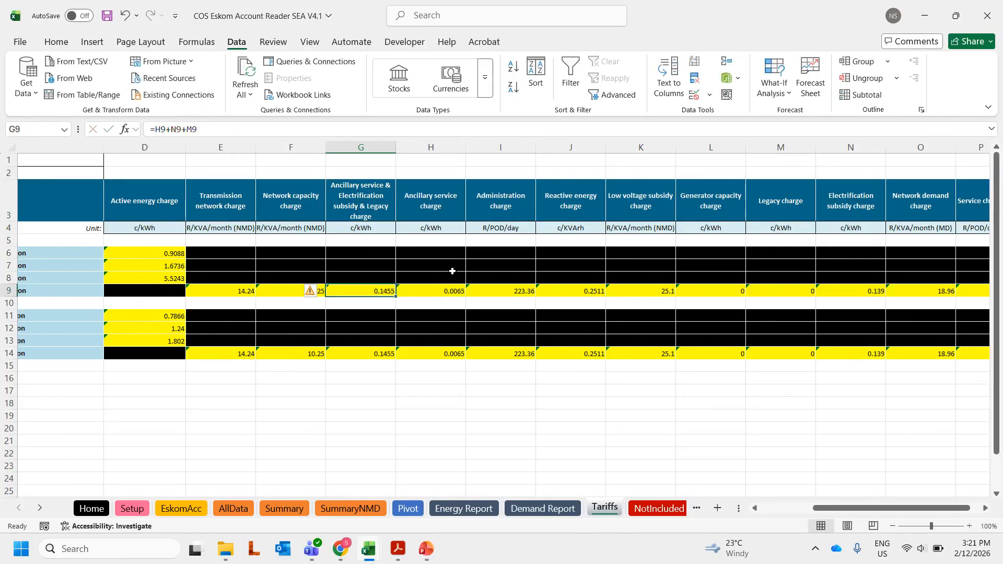
pyautogui.click(433, 204)
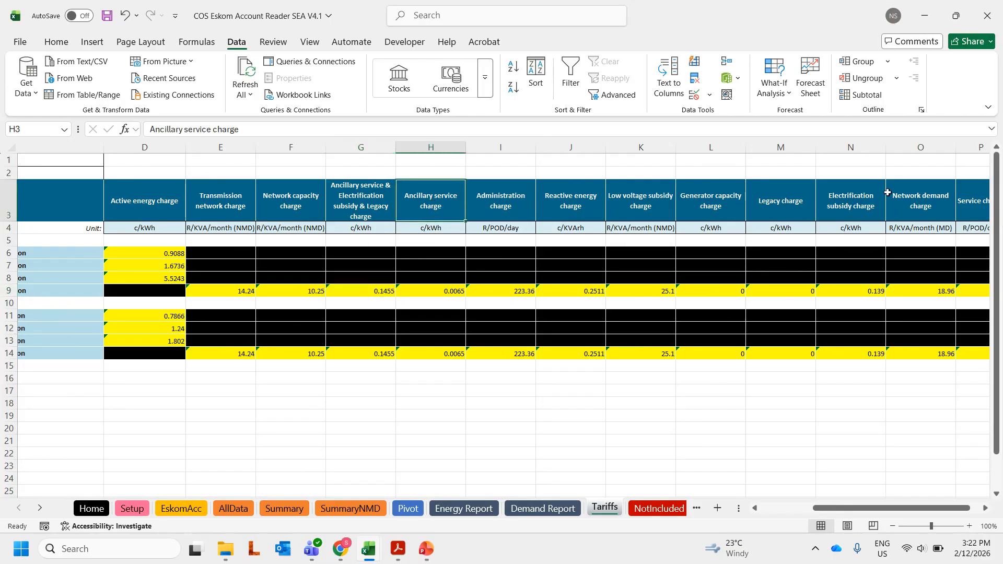
pyautogui.click(860, 202)
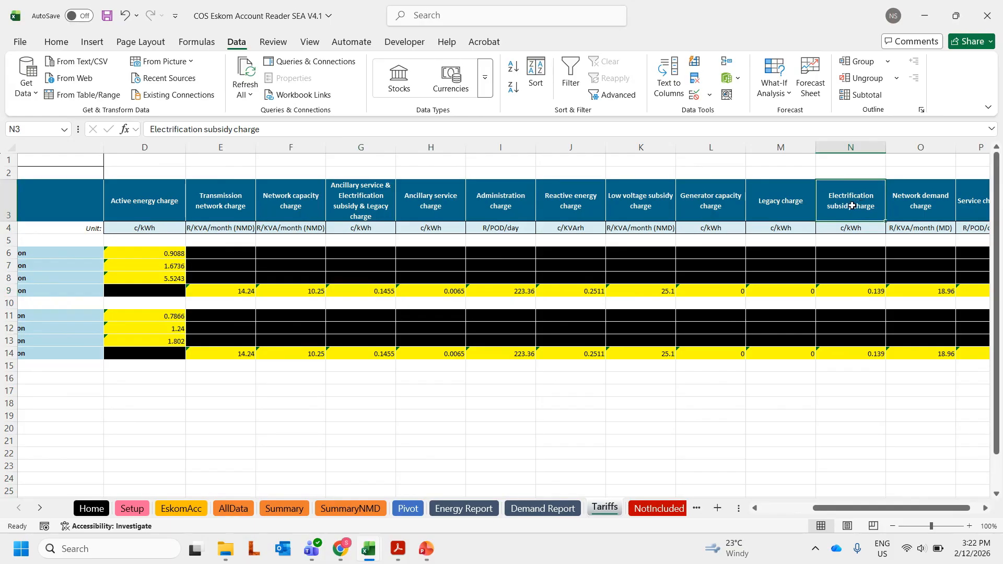
pyautogui.click(776, 202)
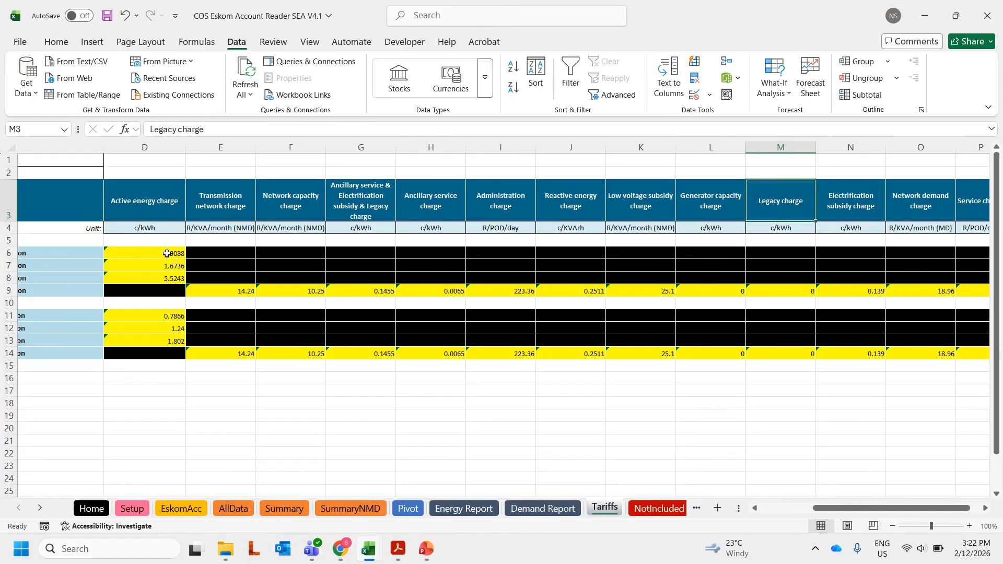
# Compare the high season charges on the Tariffs sheet with the layout of Intake Point 1's tariff input cells in the COS tool model
pyautogui.moveTo(167, 254); pyautogui.dragTo(622, 291)
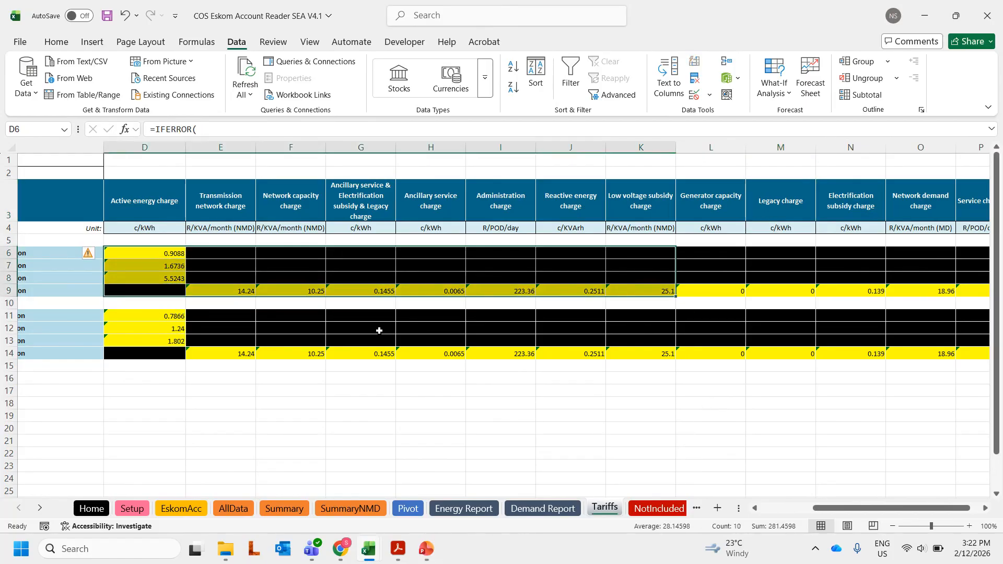
pyautogui.click(371, 544)
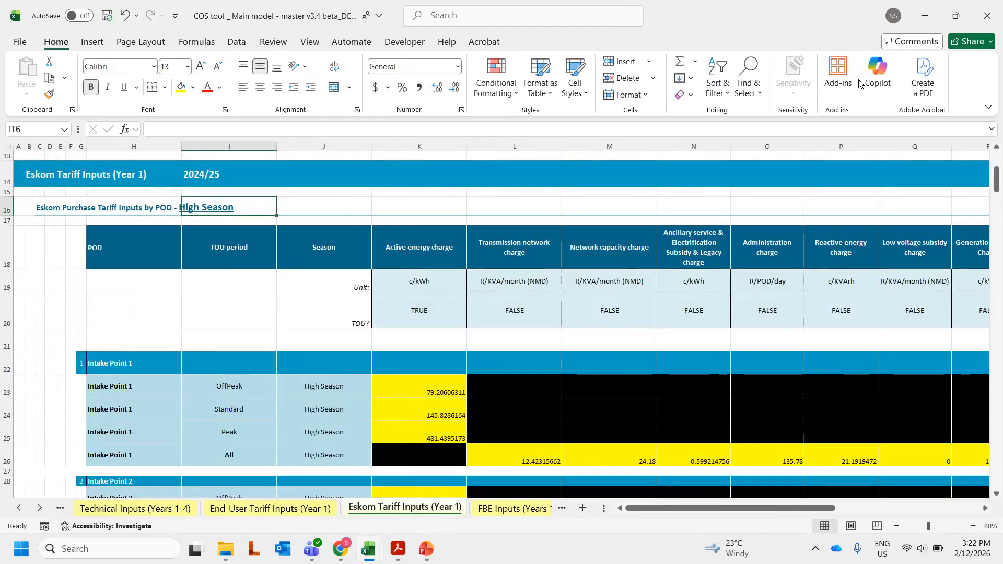
pyautogui.click(916, 21)
pyautogui.moveTo(167, 253); pyautogui.dragTo(160, 279)
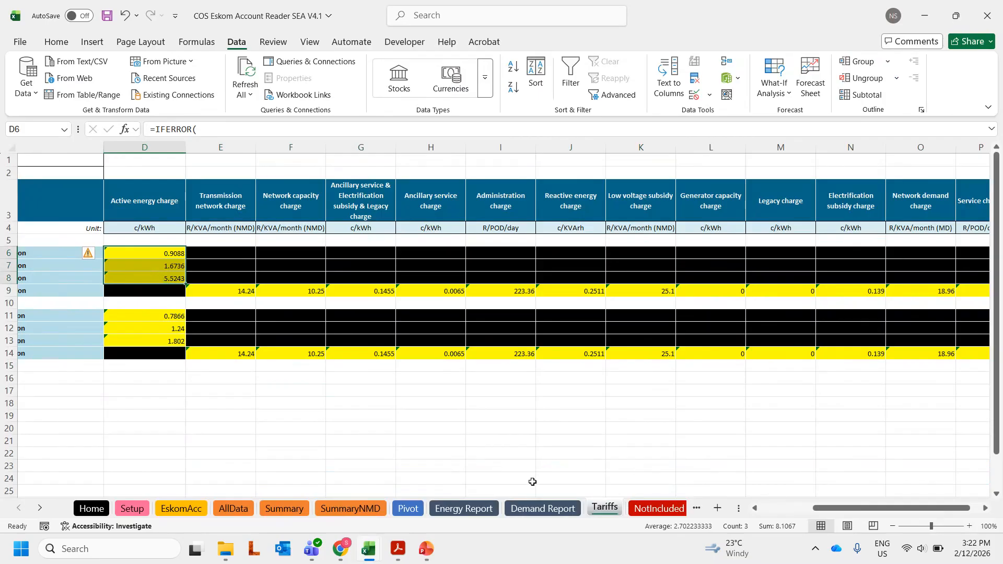
pyautogui.moveTo(376, 558)
pyautogui.click(439, 476)
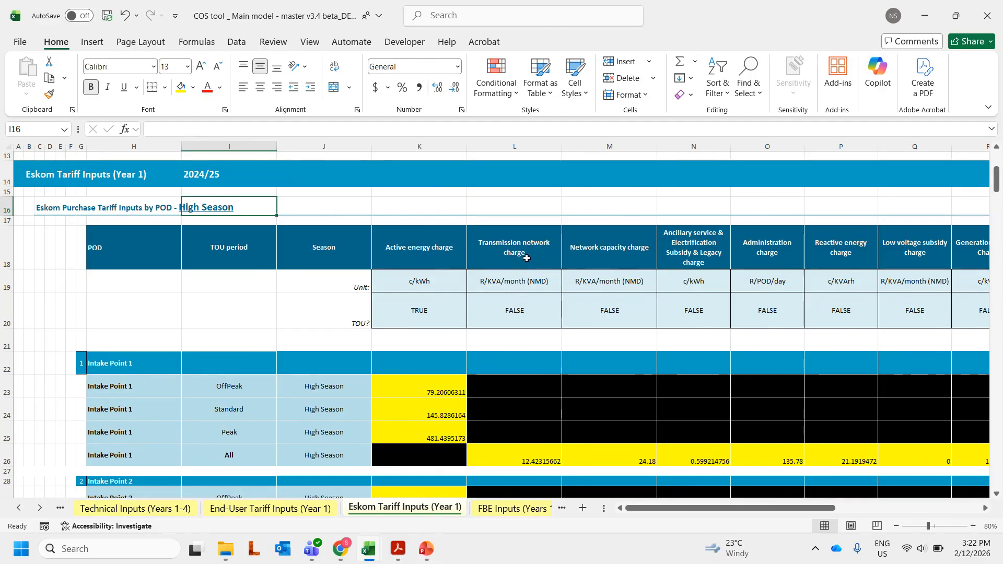
# Arrange the COS tool model and the account reader side by side with the high season charge columns in view in both
pyautogui.moveTo(701, 19); pyautogui.dragTo(1, 188)
pyautogui.click(663, 155)
pyautogui.moveTo(647, 254); pyautogui.dragTo(666, 277)
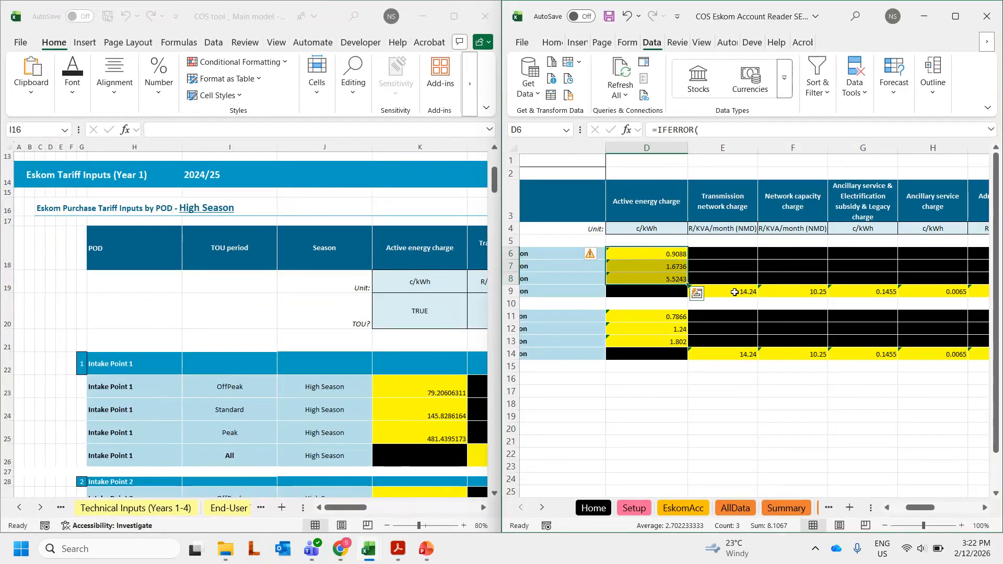
pyautogui.click(483, 513)
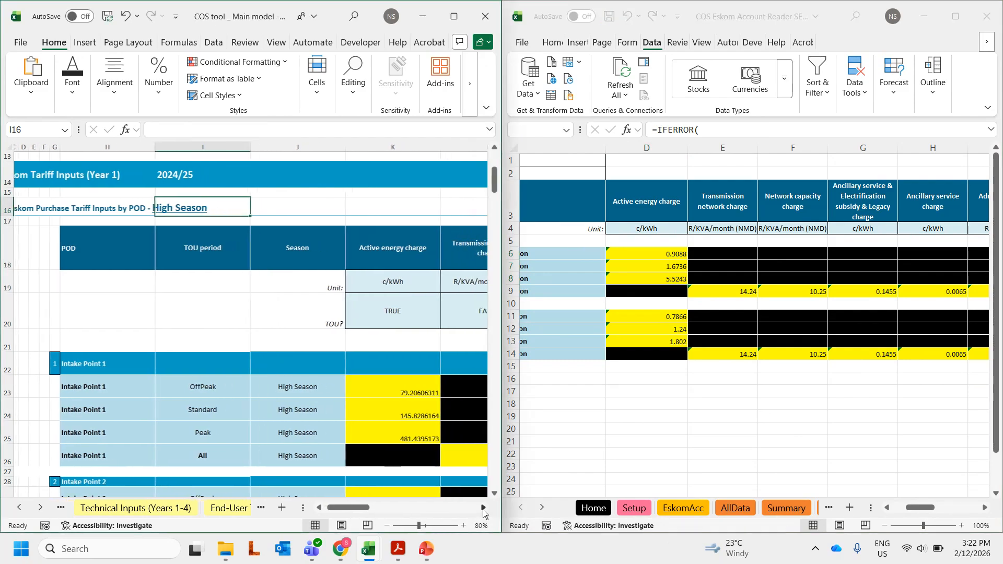
pyautogui.click(484, 511)
pyautogui.click(483, 511)
# Match the high season transmission network charge on the Tariffs sheet with the corresponding Intake Point 1 input in the COS tool model
pyautogui.click(721, 290)
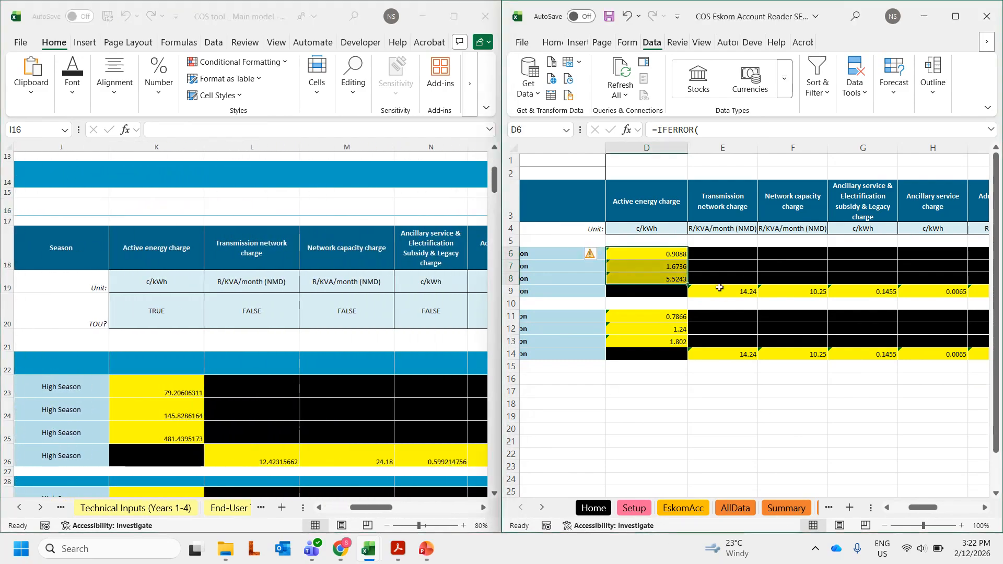
pyautogui.click(723, 292)
pyautogui.click(727, 213)
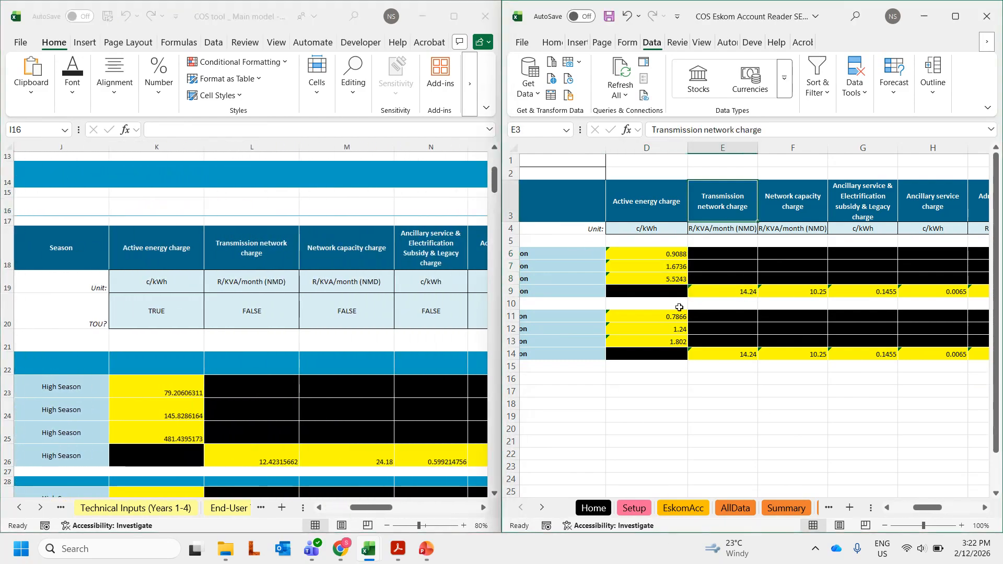
pyautogui.click(264, 454)
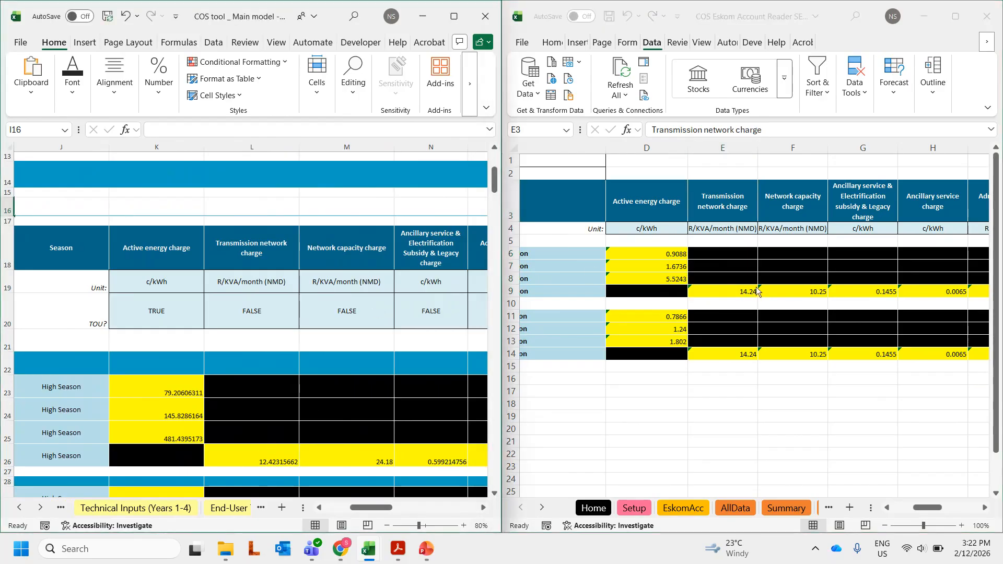
# Maximize the COS tool model window and return to the POD and TOU period columns of the High Season tariff inputs
pyautogui.click(455, 16)
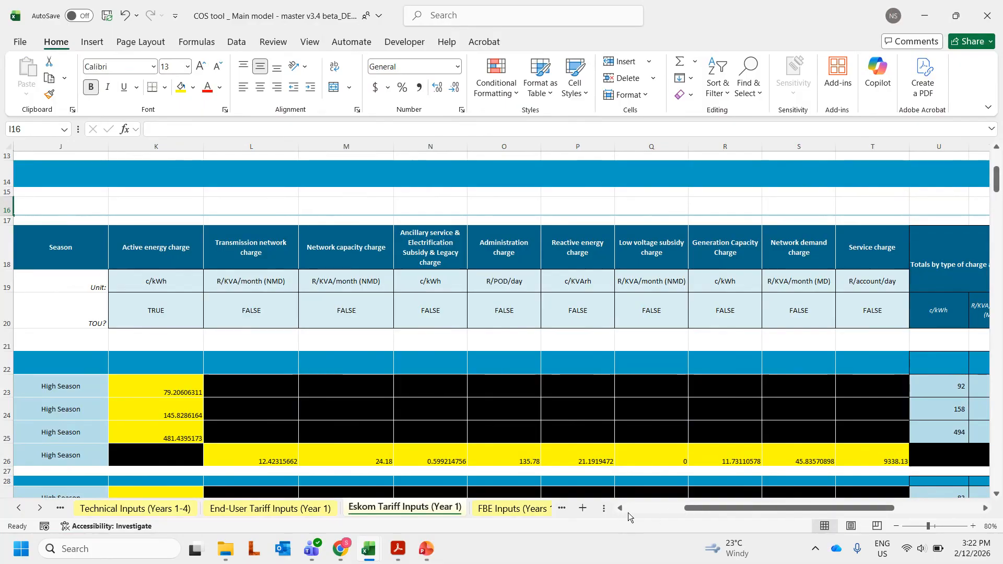
pyautogui.click(627, 511)
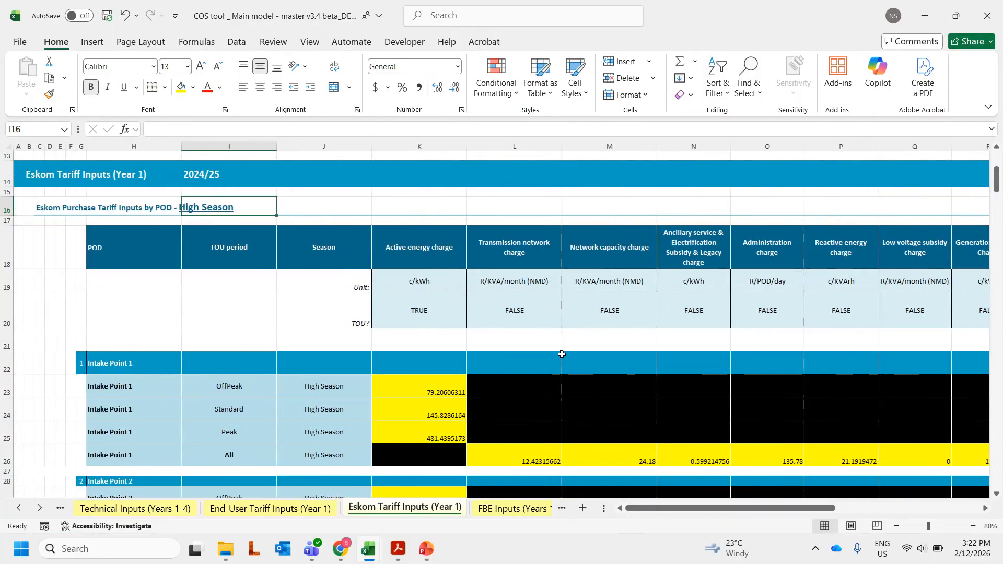
pyautogui.click(51, 212)
pyautogui.click(248, 309)
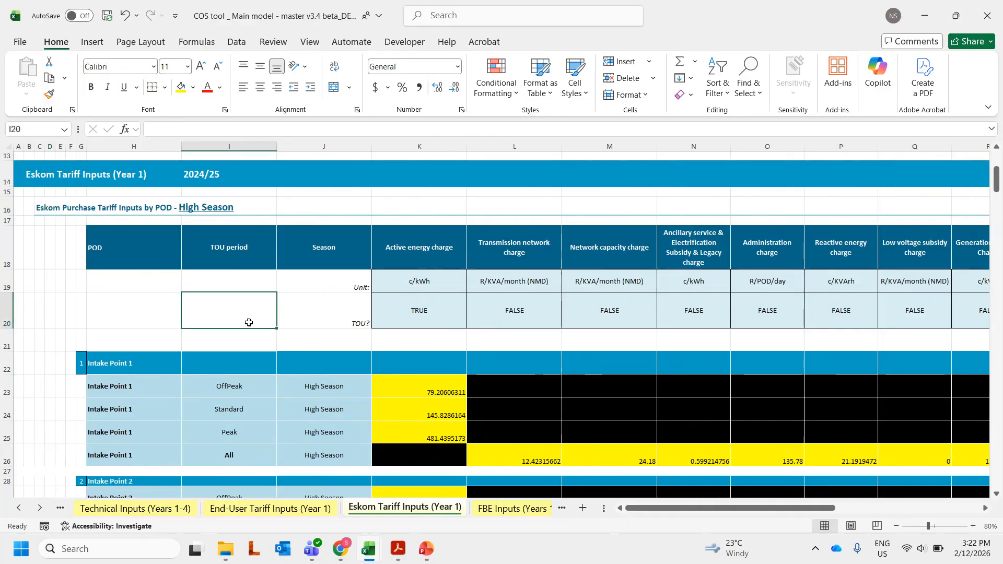